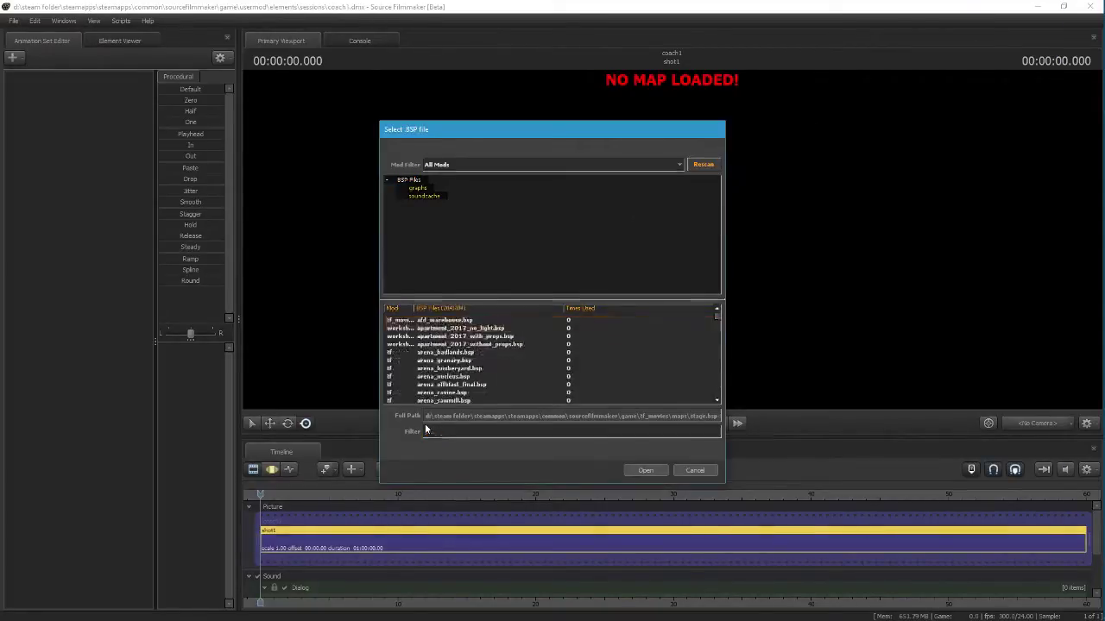
- Load the stage.bsp map and add the vn_aurelia_charm pony model as a new animation set
{"action": "key", "text": "Return"}
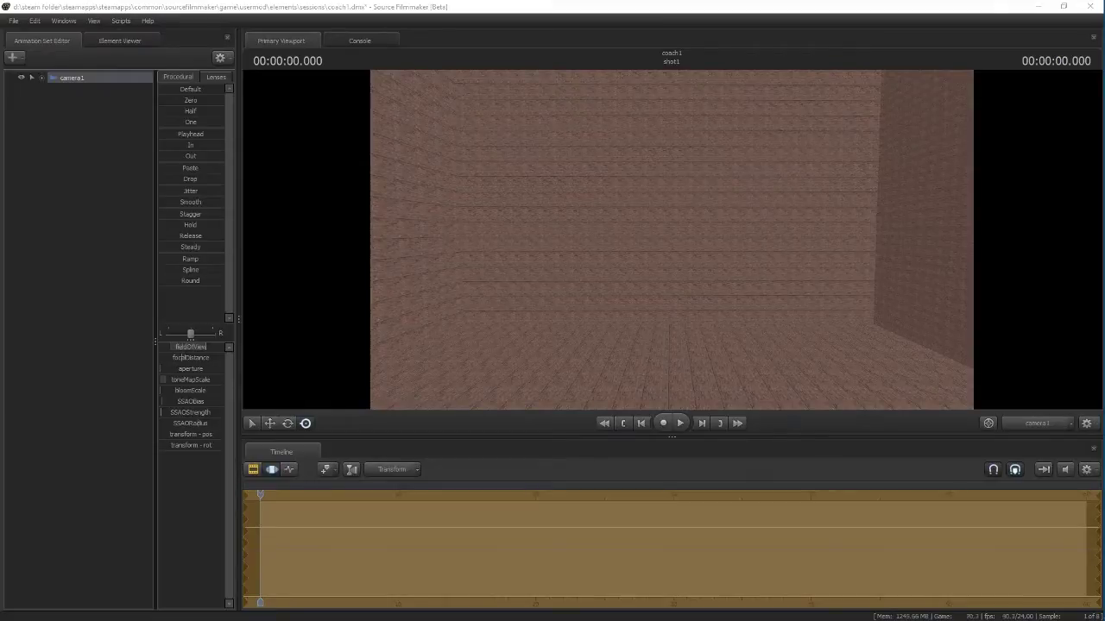
{"action": "right_click", "coordinate": [110, 128]}
{"action": "left_click", "coordinate": [130, 155]}
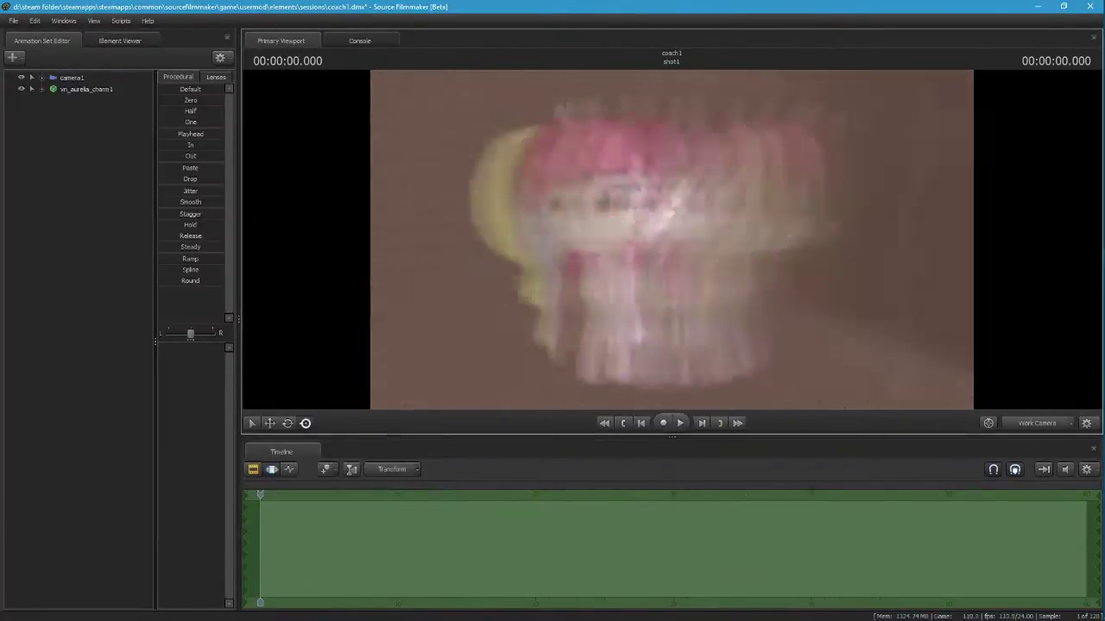
{"action": "left_click", "coordinate": [86, 89]}
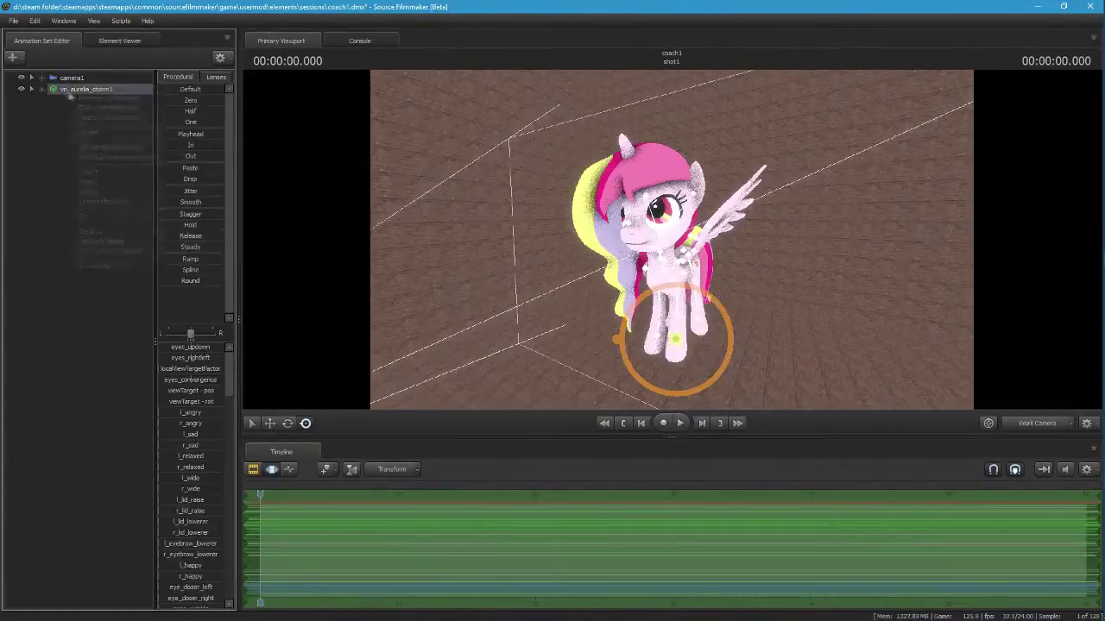
{"action": "scroll", "coordinate": [677, 230], "scroll_direction": "down", "scroll_amount": 3}
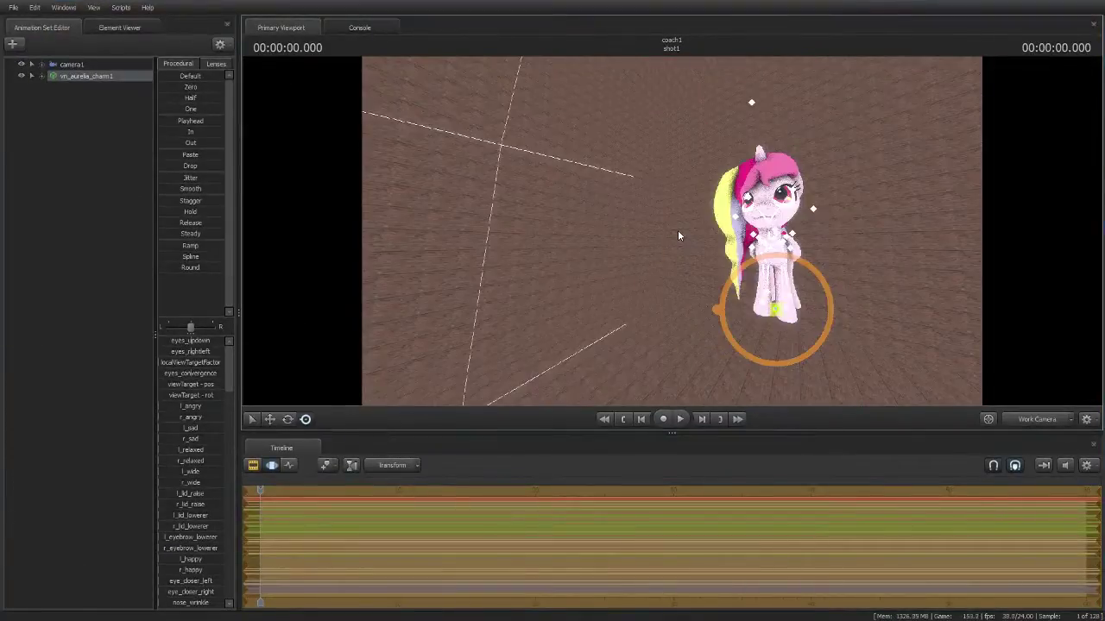
{"action": "scroll", "coordinate": [677, 229], "scroll_direction": "down", "scroll_amount": 3}
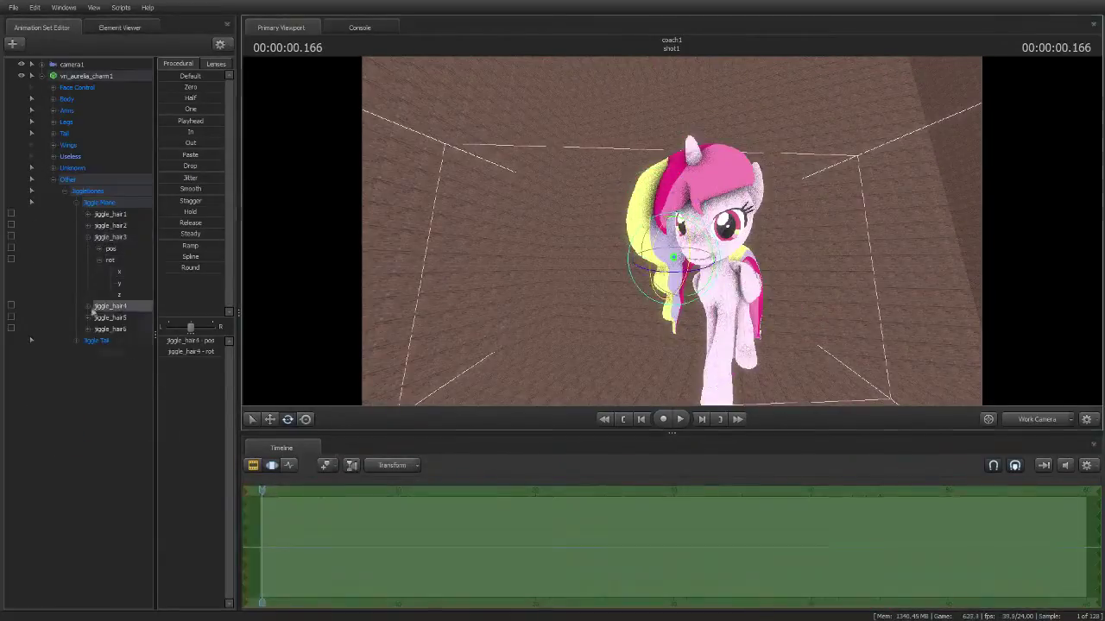
- Pose the pony's mane, ear and tail using its jiggle and body bone controls
{"action": "left_click", "coordinate": [88, 306]}
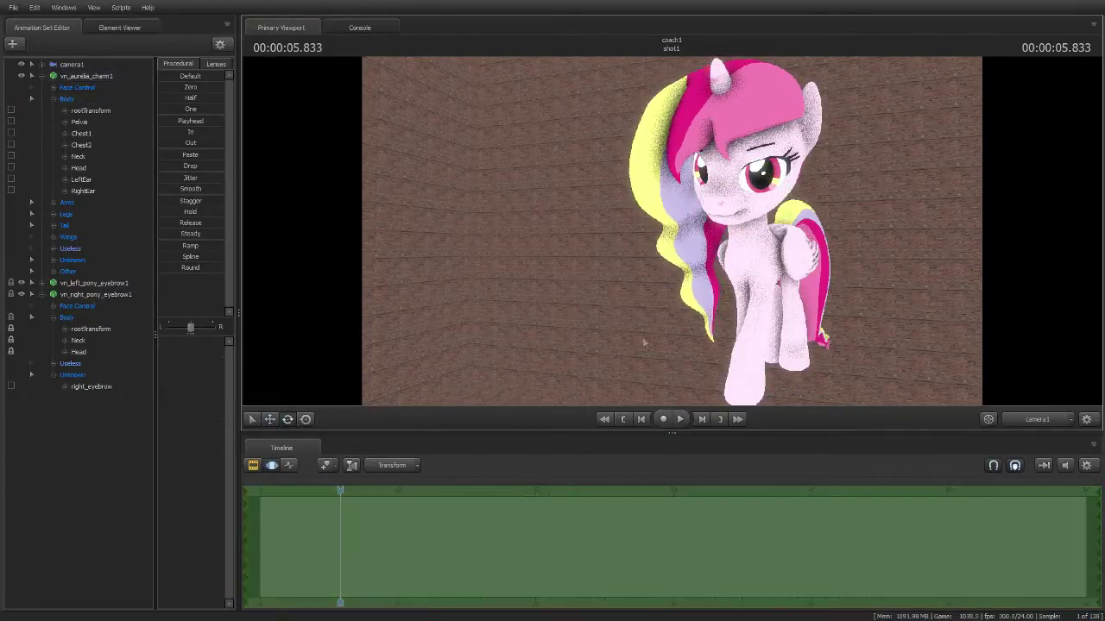
{"action": "scroll", "coordinate": [190, 483], "scroll_direction": "down", "scroll_amount": 5}
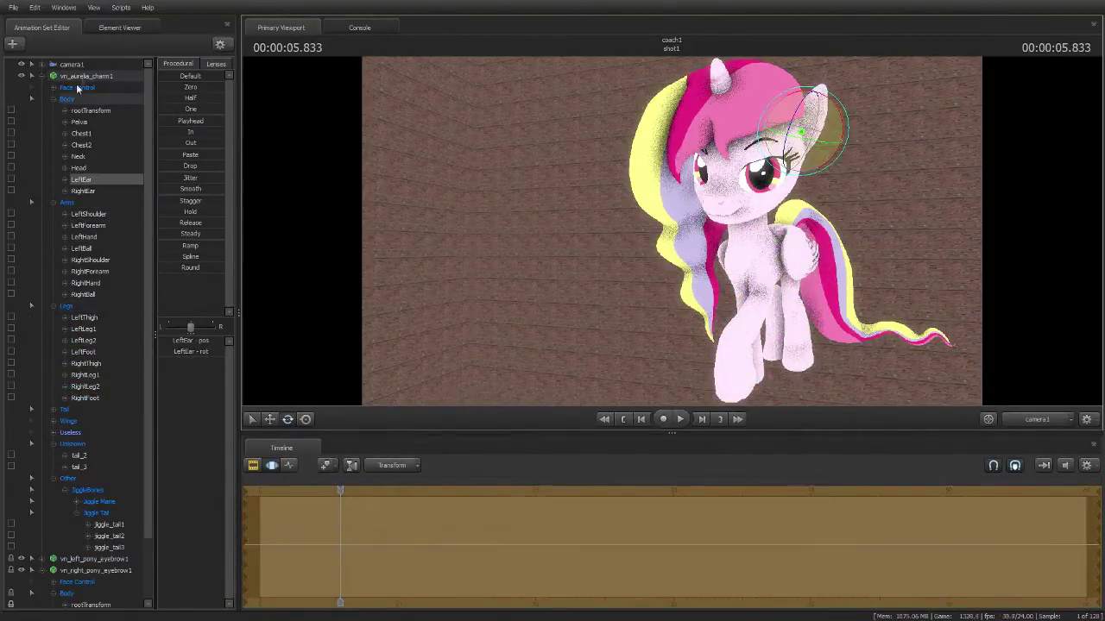
{"action": "left_click", "coordinate": [78, 88]}
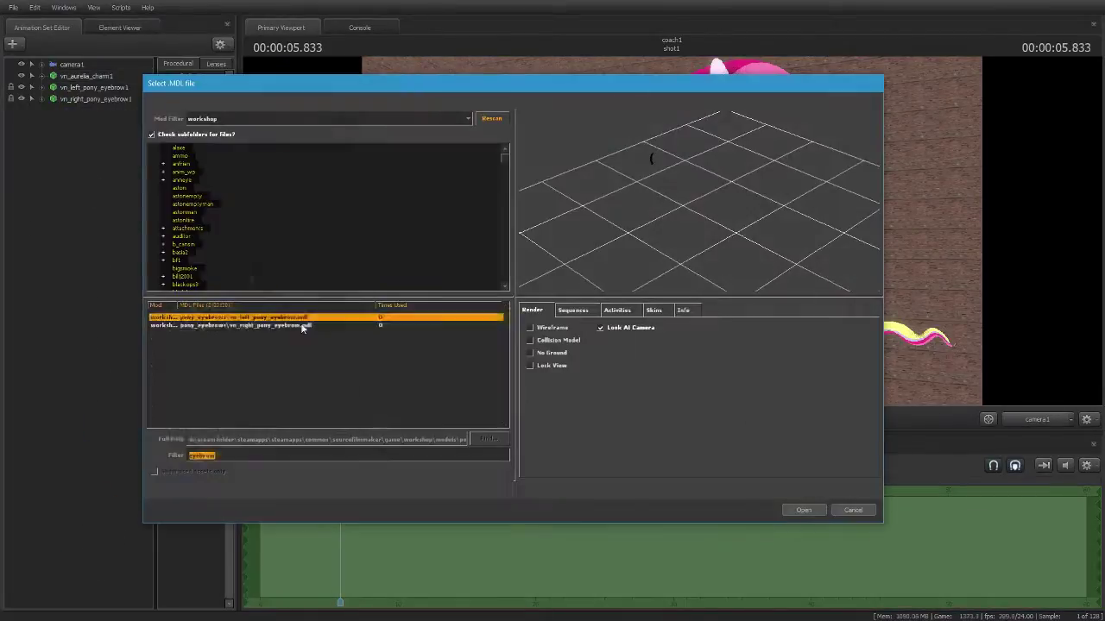
- Add the garden_grass model and paste copies of it to cover the ground around the pony
{"action": "double_click", "coordinate": [303, 325]}
{"action": "double_click", "coordinate": [308, 319]}
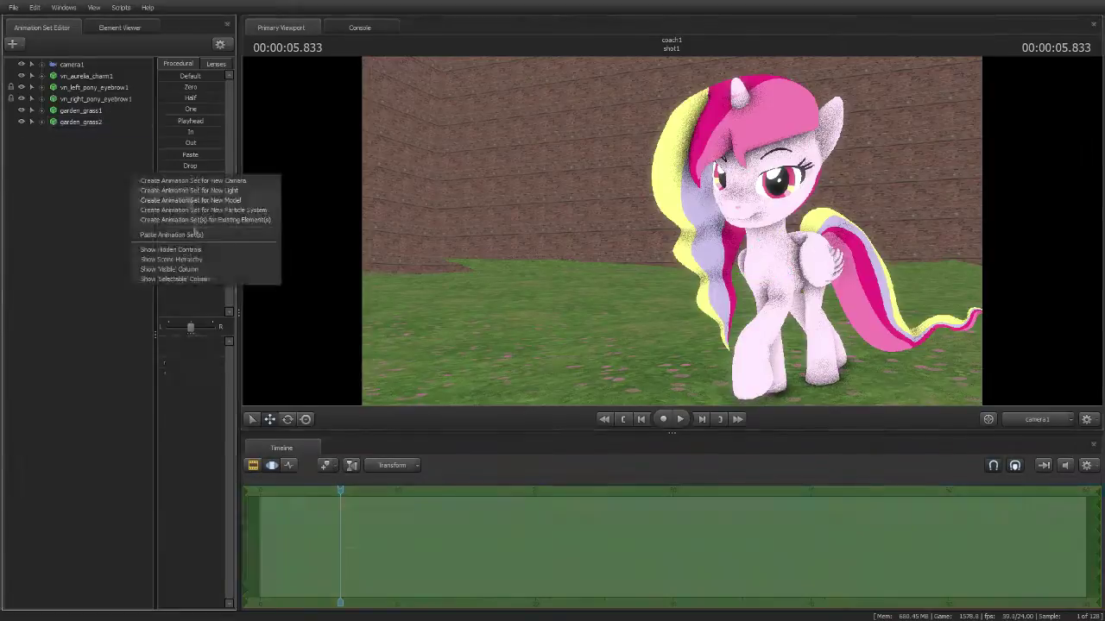
{"action": "left_click", "coordinate": [195, 234]}
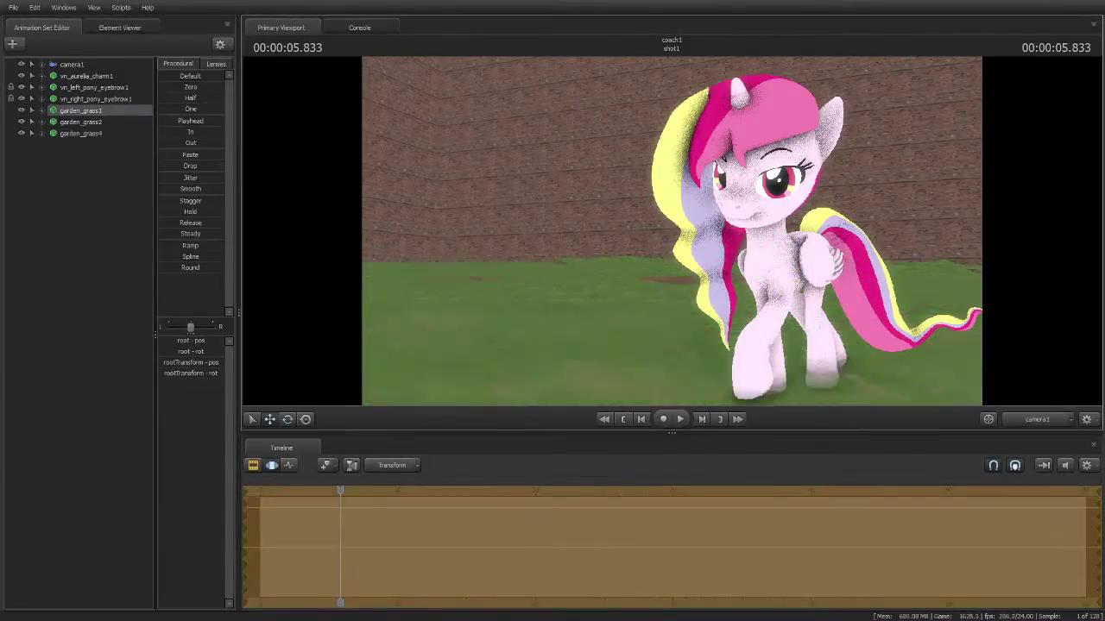
{"action": "left_click", "coordinate": [20, 134]}
{"action": "right_click", "coordinate": [63, 138]}
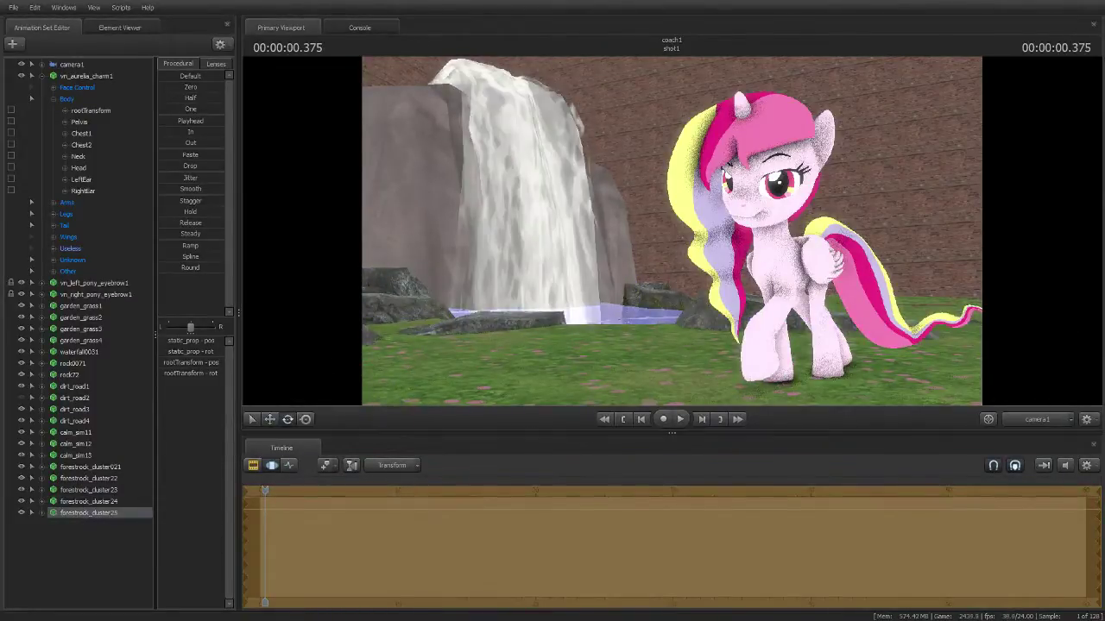
- Add the rock005 model and another large rock to the cliff behind the waterfall
{"action": "right_click", "coordinate": [49, 442]}
{"action": "left_click", "coordinate": [95, 447]}
{"action": "left_click", "coordinate": [249, 351]}
{"action": "double_click", "coordinate": [249, 350]}
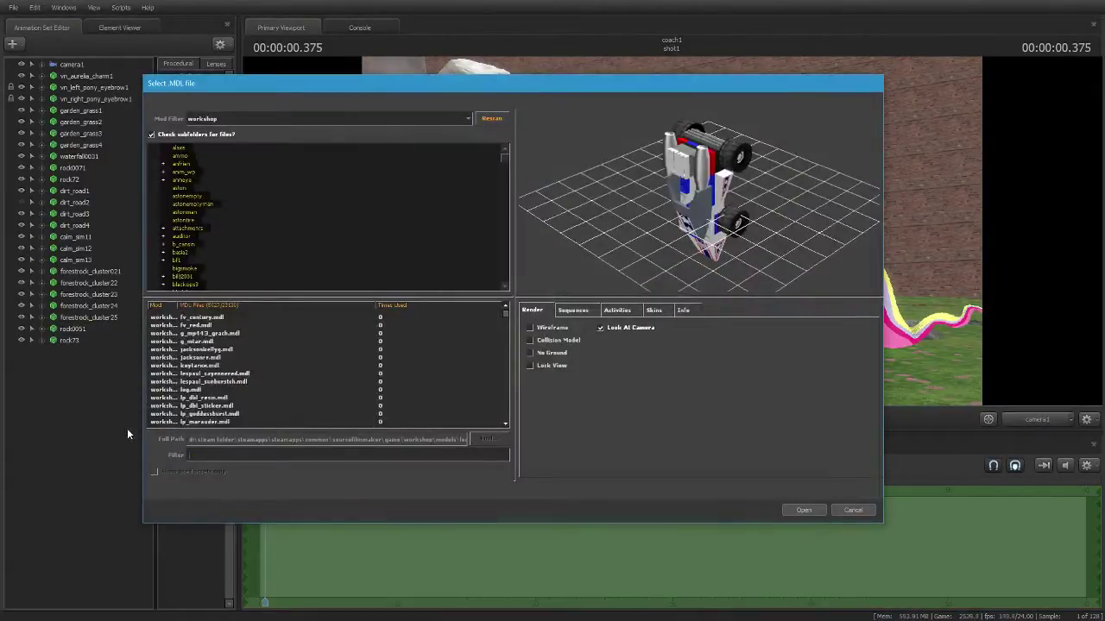
- Add the skydome_realistic_v5 model and change its skin to a bright, cloudy daytime sky
{"action": "key", "text": "alt+Tab"}
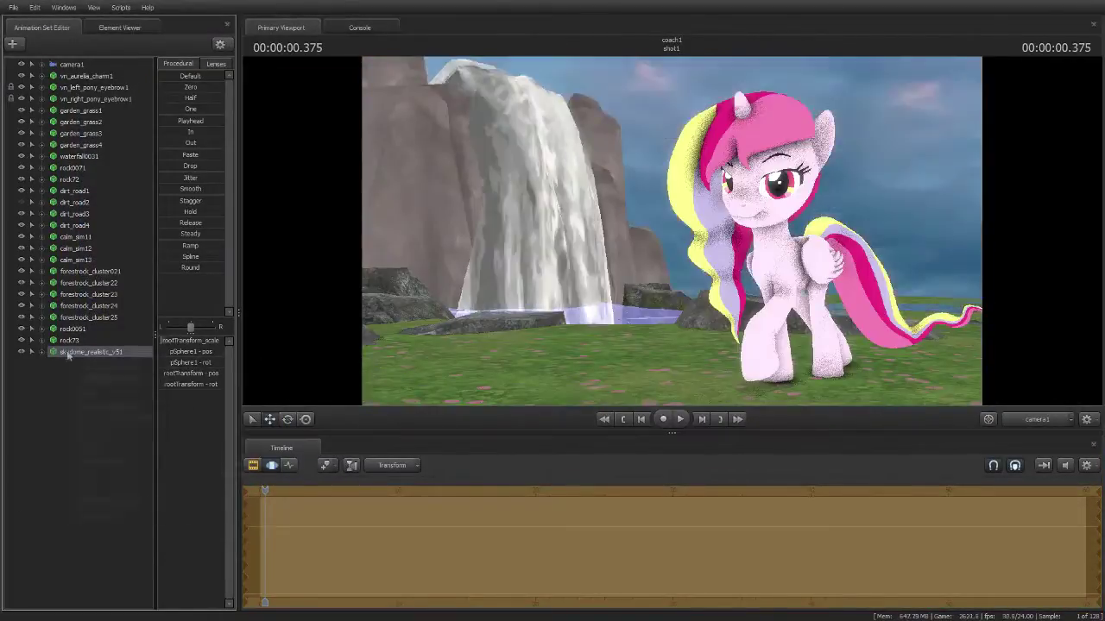
{"action": "right_click", "coordinate": [90, 353]}
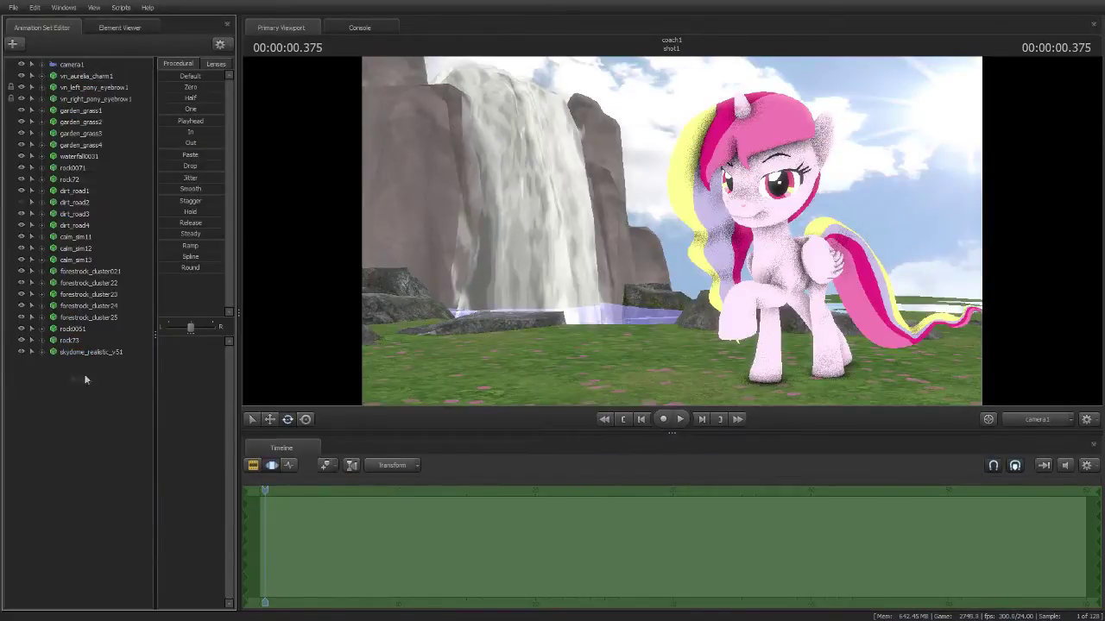
{"action": "key", "text": "alt+Tab"}
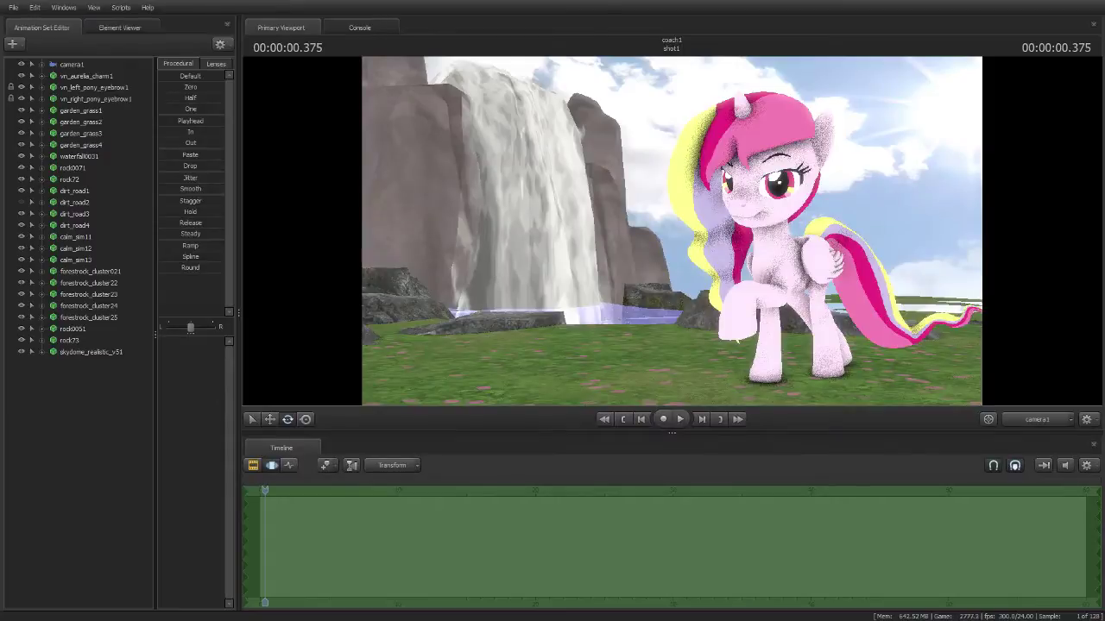
- Filter the workshop models by "rock" and add another rock007 model behind the waterfall
{"action": "right_click", "coordinate": [86, 384]}
{"action": "left_click", "coordinate": [130, 390]}
{"action": "key", "text": "alt+Tab"}
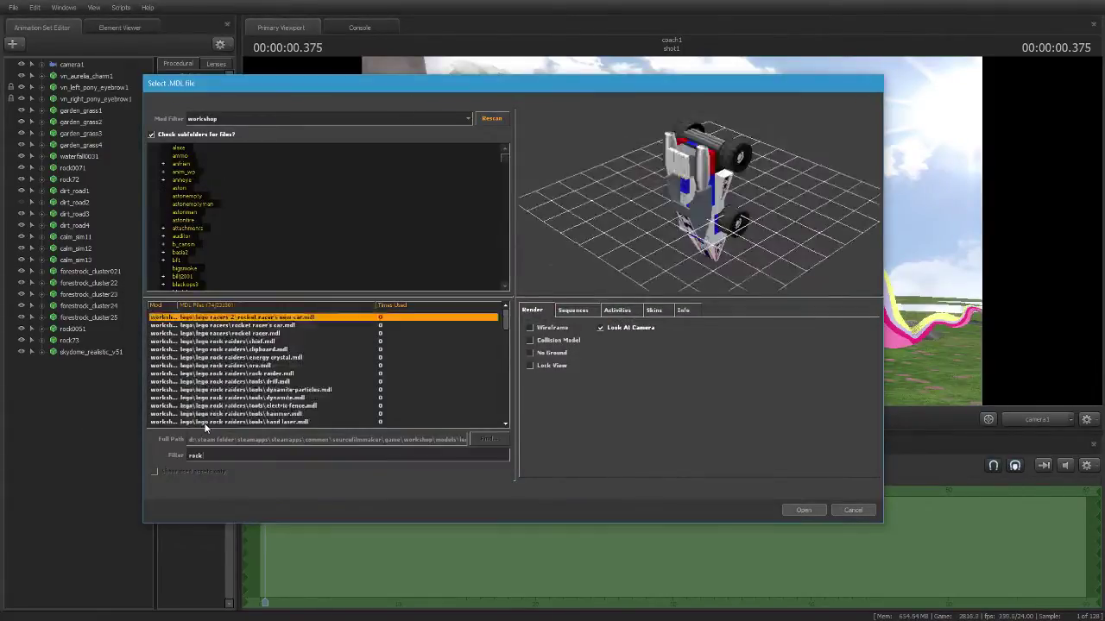
{"action": "key", "text": "Return"}
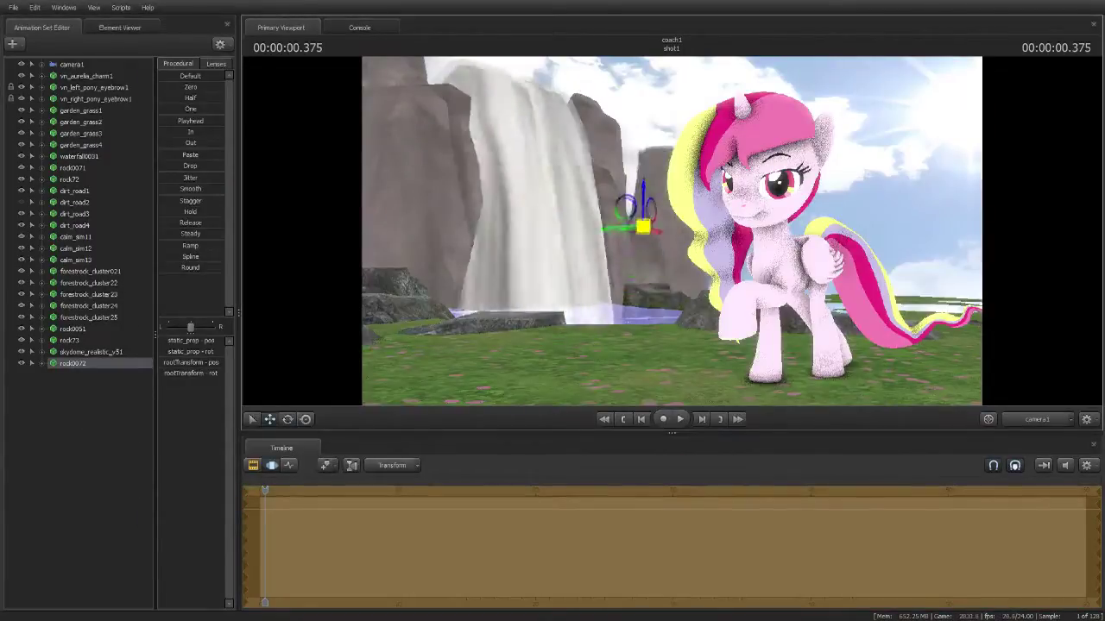
- Paste two copies of the calm_sim11 water model and place them at the foot of the waterfall
{"action": "left_click", "coordinate": [162, 393]}
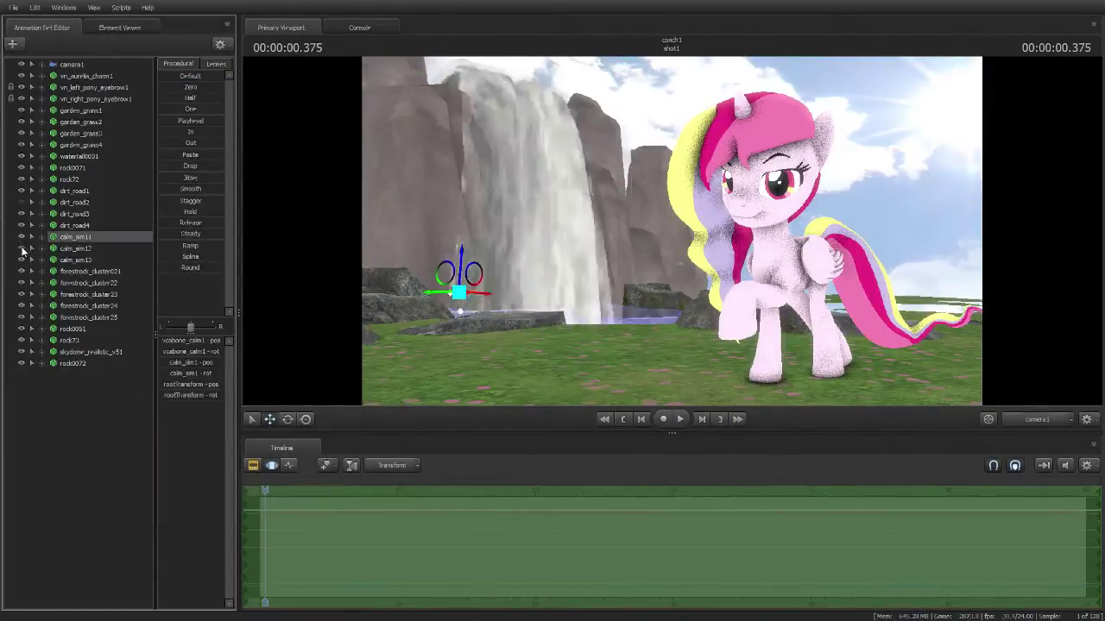
{"action": "right_click", "coordinate": [87, 373]}
{"action": "left_click", "coordinate": [129, 421]}
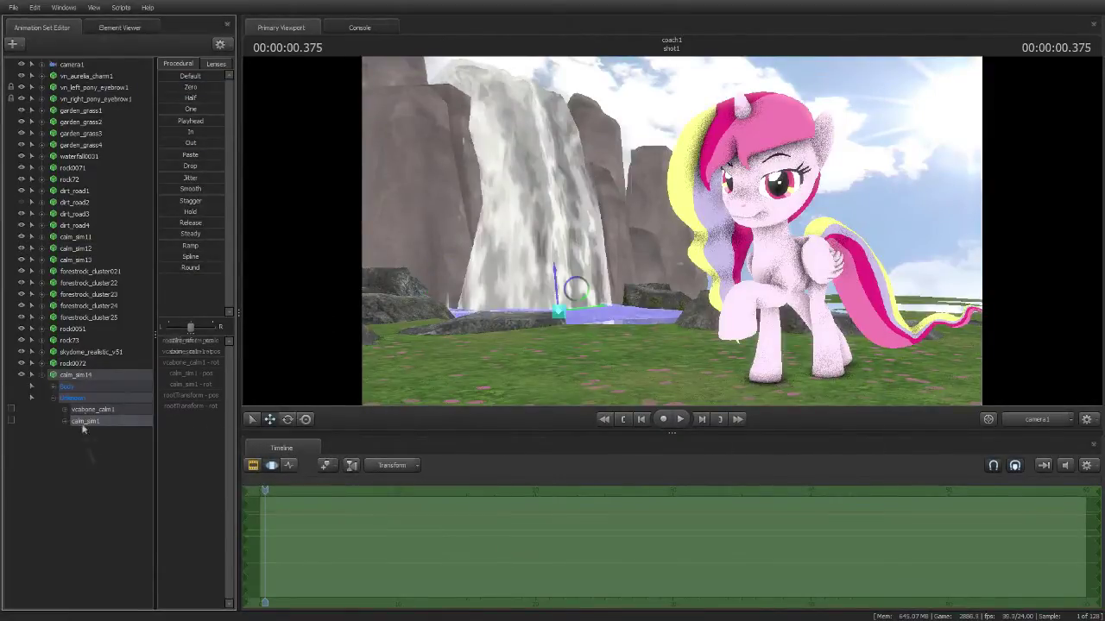
{"action": "right_click", "coordinate": [77, 436]}
{"action": "left_click", "coordinate": [112, 466]}
{"action": "left_click", "coordinate": [665, 306]}
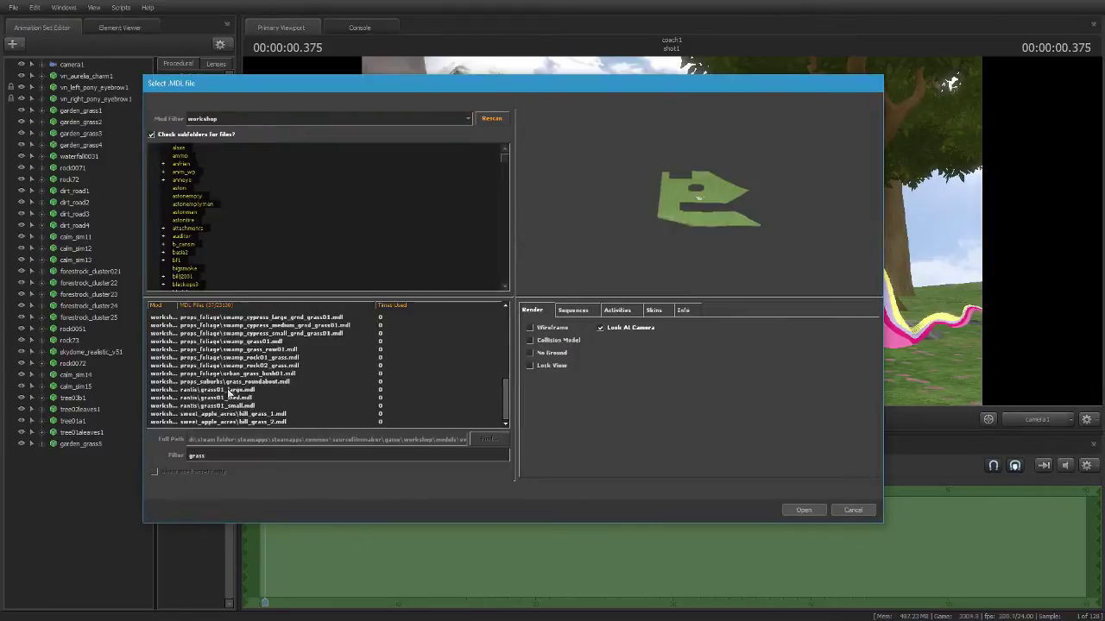
- Cover the foreground with two grass_roundabout models and add the mall_grass_bush01 model
{"action": "double_click", "coordinate": [228, 383]}
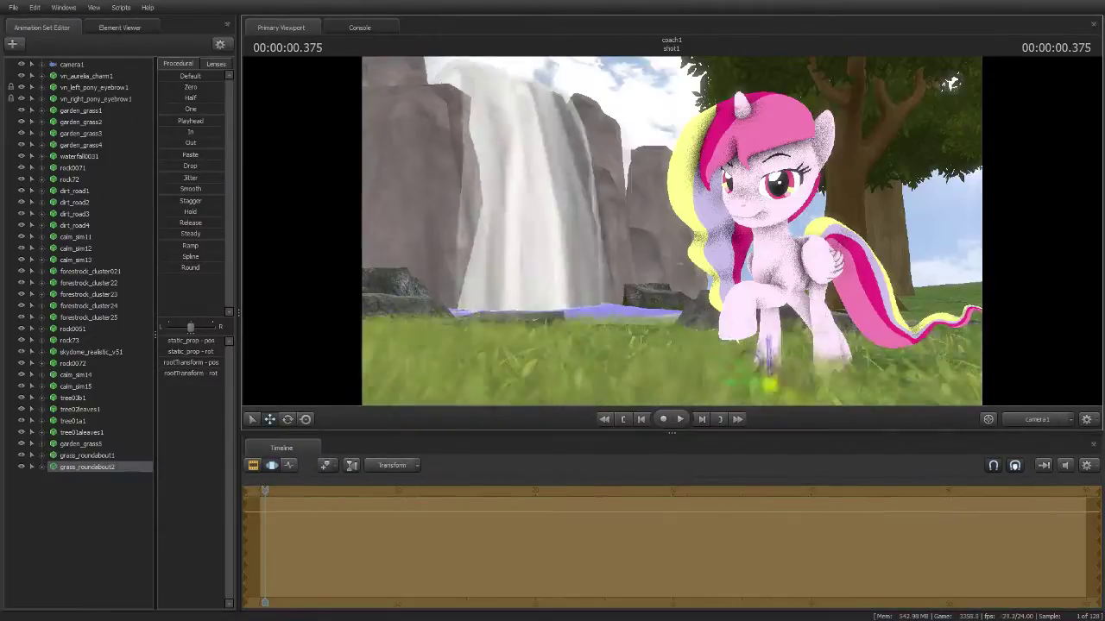
{"action": "left_click_drag", "start_coordinate": [768, 386], "coordinate": [870, 390]}
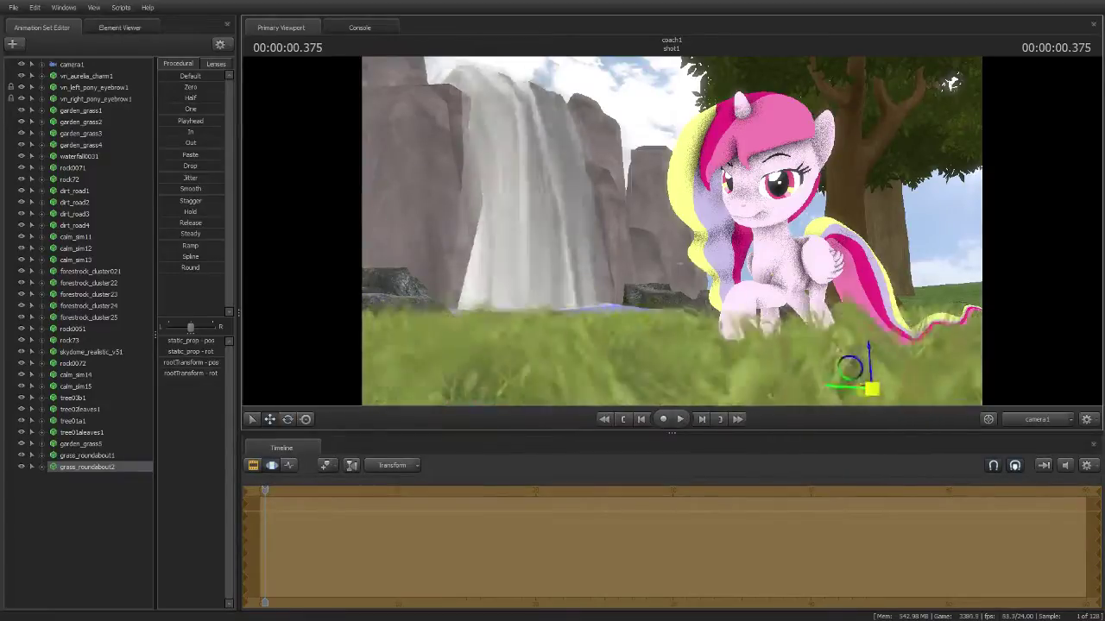
{"action": "right_click", "coordinate": [86, 501]}
{"action": "left_click", "coordinate": [129, 508]}
{"action": "left_click", "coordinate": [276, 390]}
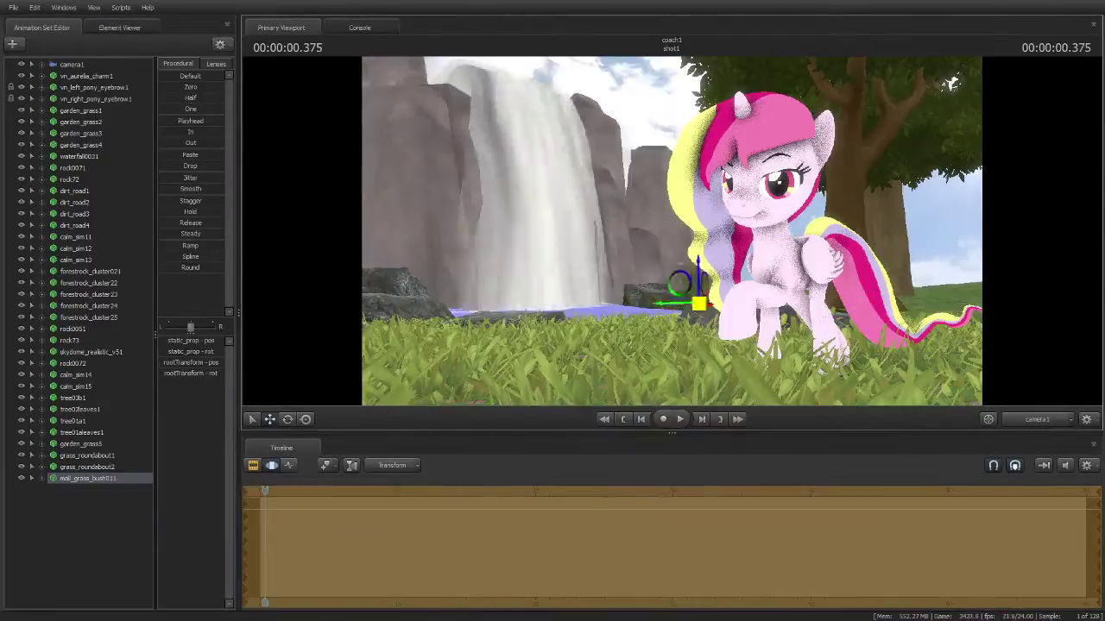
- Add the forestrock_cluster01 rock model and a third grass_roundabout model to the scene
{"action": "right_click", "coordinate": [104, 503]}
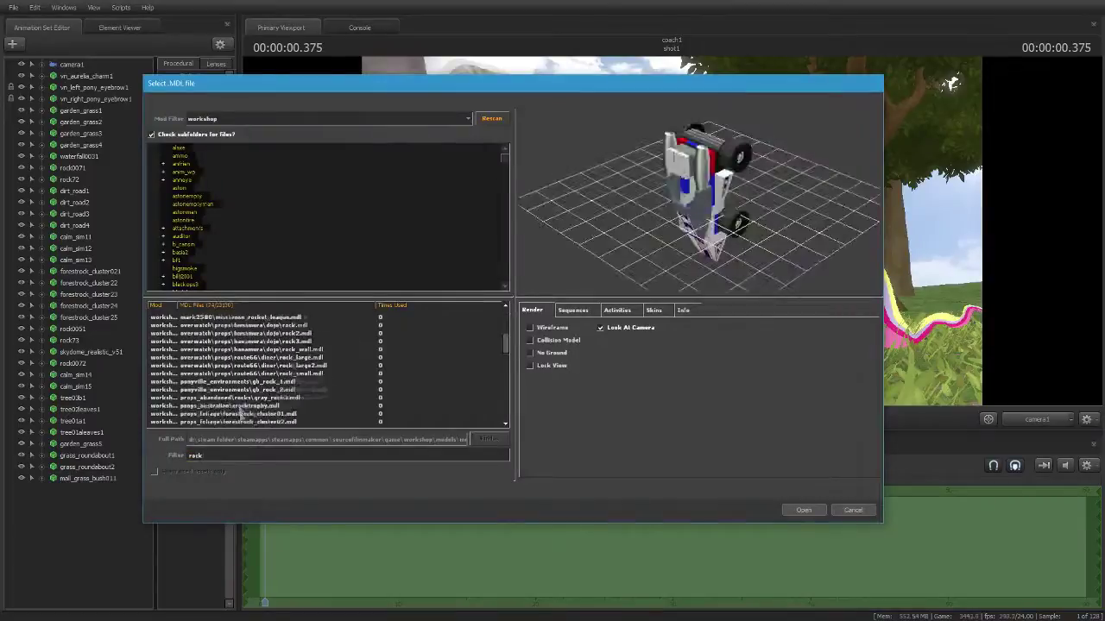
{"action": "double_click", "coordinate": [241, 414]}
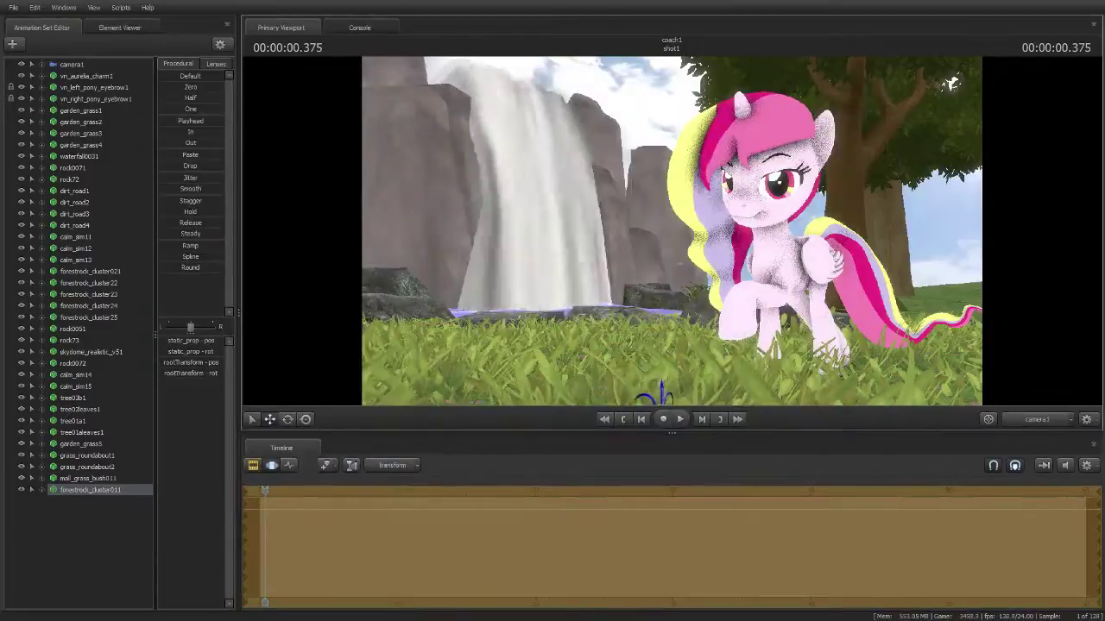
{"action": "right_click", "coordinate": [173, 451]}
{"action": "left_click", "coordinate": [240, 373]}
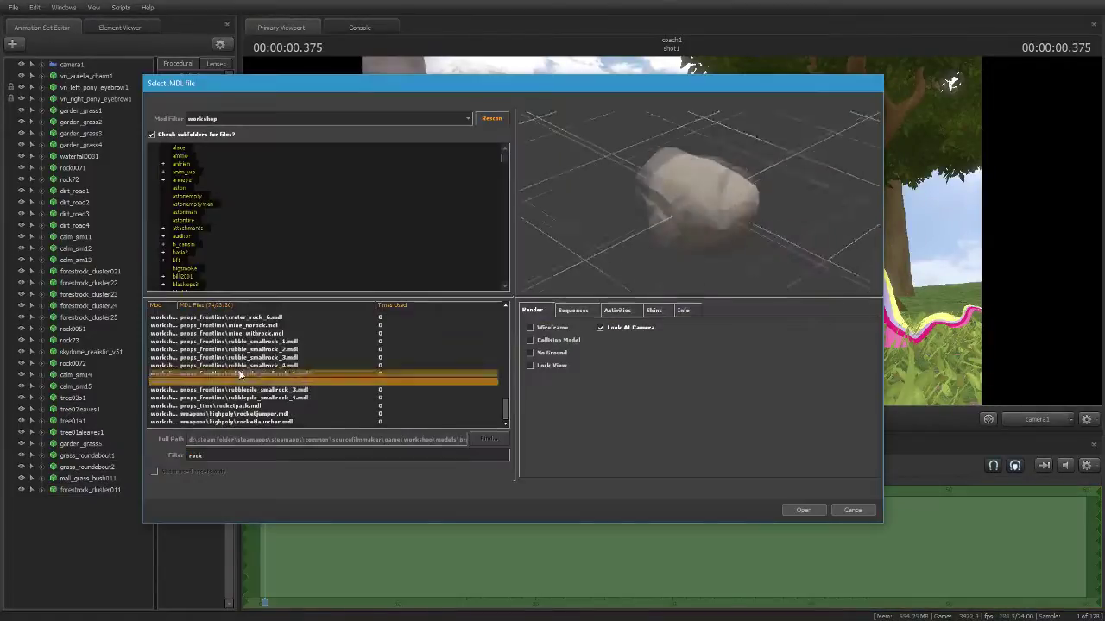
{"action": "left_click", "coordinate": [242, 413]}
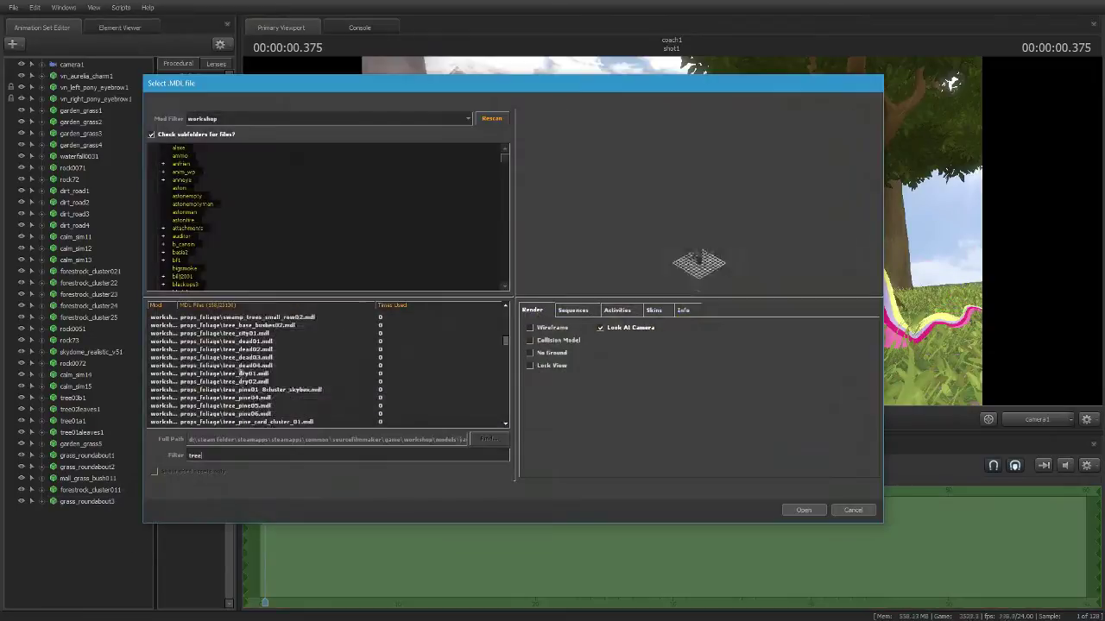
- Add the tree_stump01 model behind the pony's tail and a treeplane01b model in the background
{"action": "left_click", "coordinate": [244, 374]}
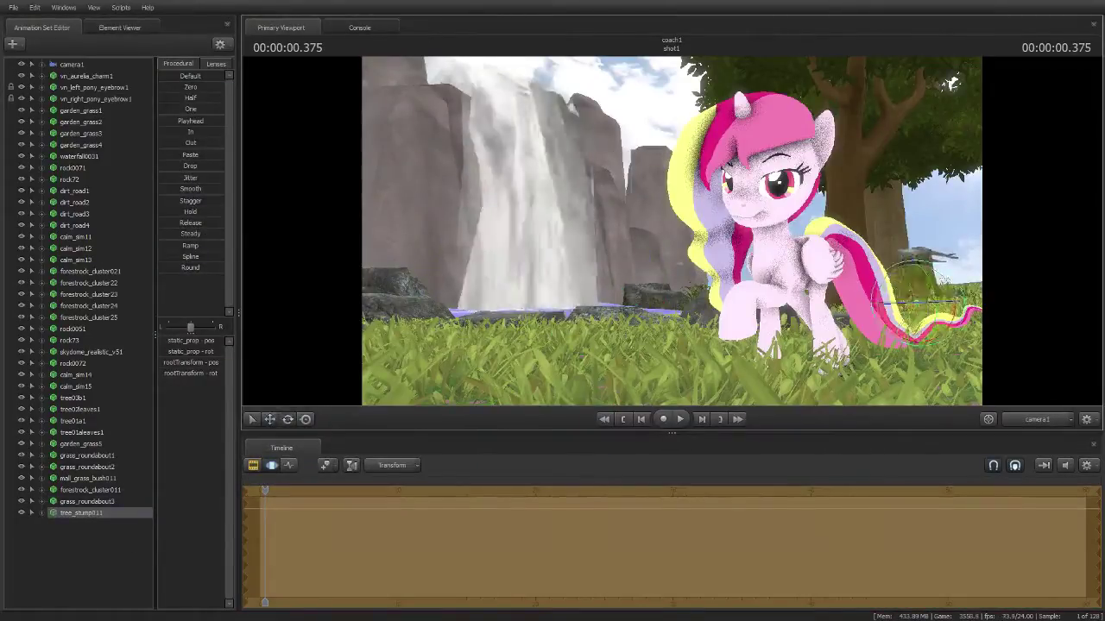
{"action": "right_click", "coordinate": [112, 440]}
{"action": "left_click", "coordinate": [146, 445]}
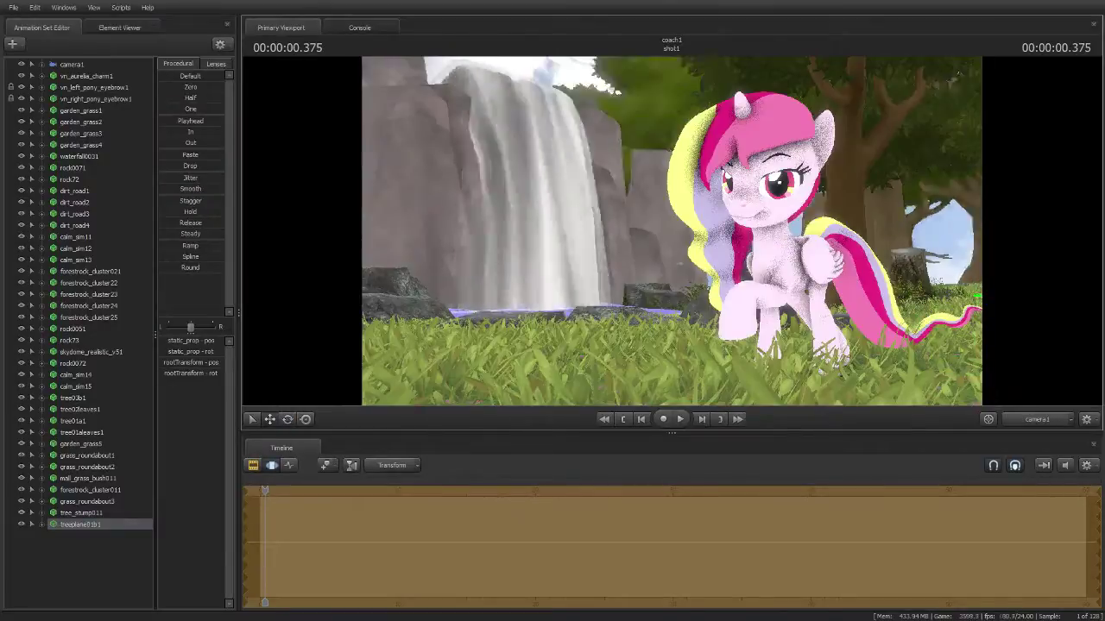
- Filter the workshop models by "tree" and add the trees_skycard model to the background
{"action": "left_click", "coordinate": [86, 455]}
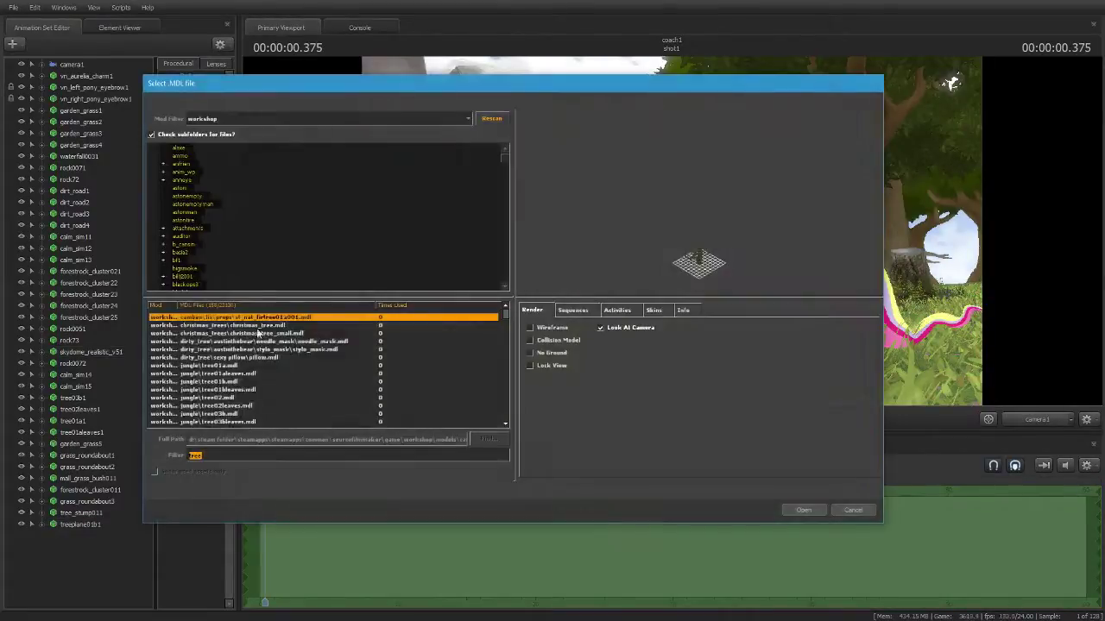
{"action": "key", "text": "Return"}
{"action": "right_click", "coordinate": [86, 536]}
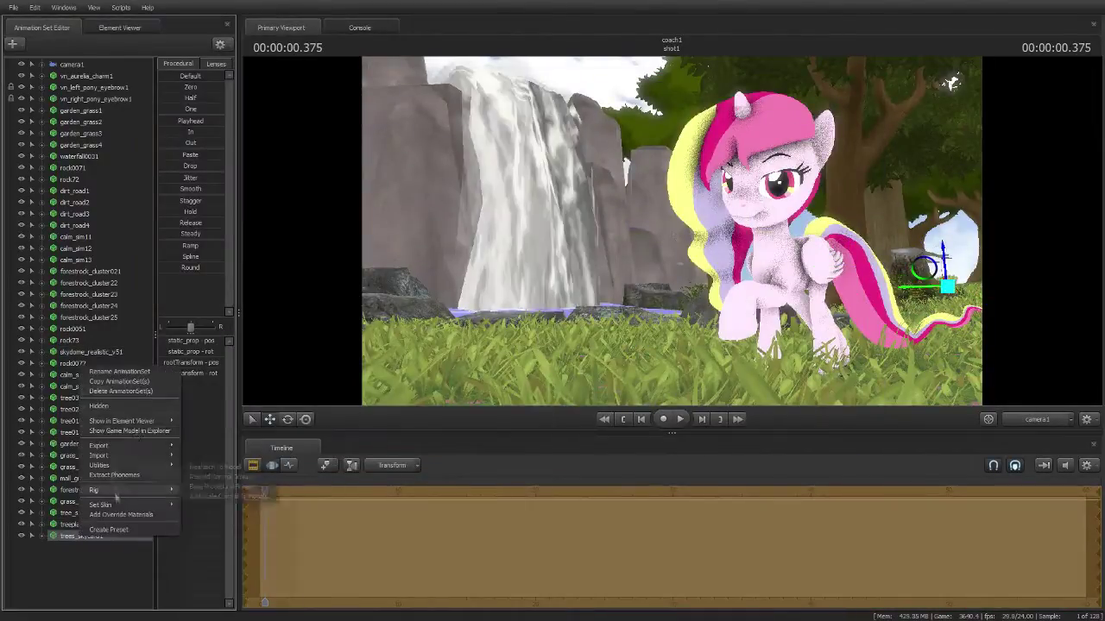
{"action": "key", "text": "Escape"}
- Add the jungle tree01bleaves model and create two more copies of it as background foliage
{"action": "right_click", "coordinate": [87, 565]}
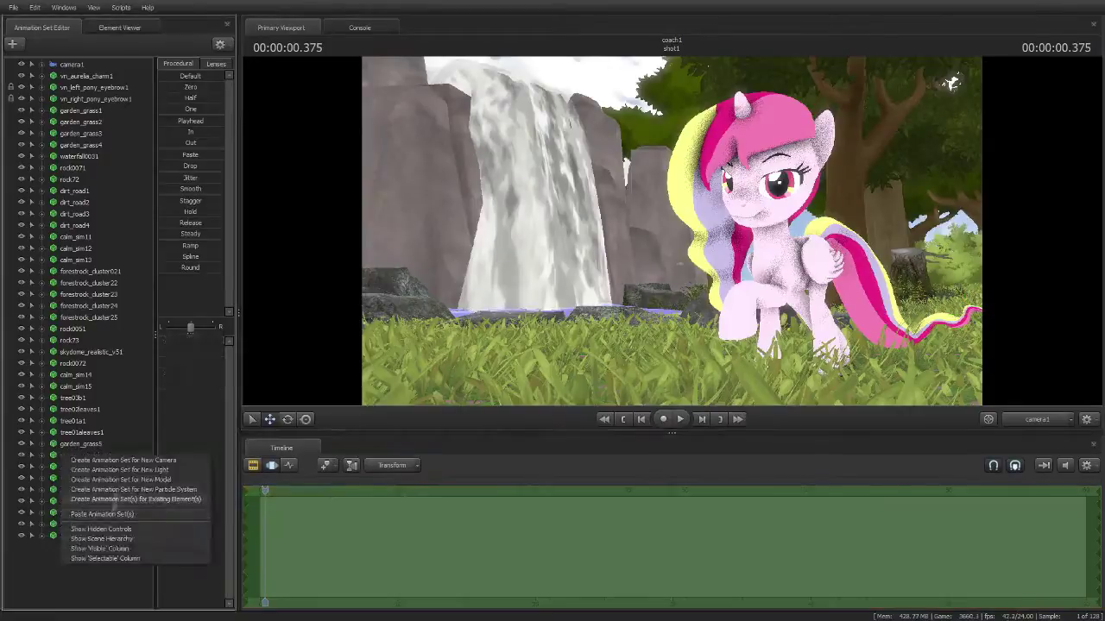
{"action": "left_click", "coordinate": [113, 458]}
{"action": "left_click", "coordinate": [215, 357]}
{"action": "key", "text": "Return"}
{"action": "right_click", "coordinate": [103, 555]}
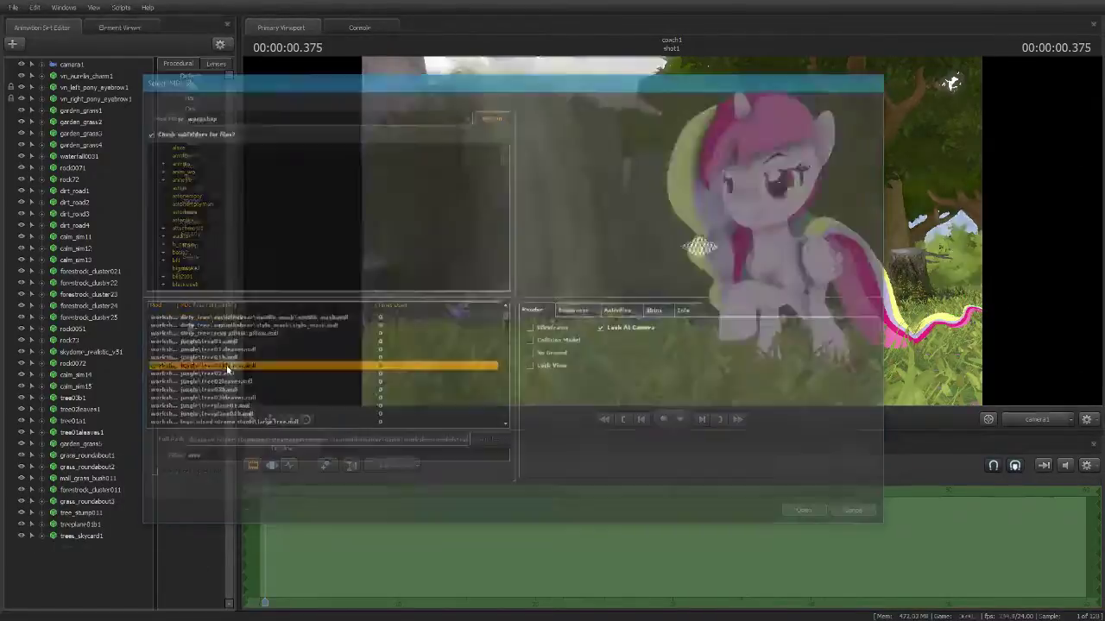
{"action": "key", "text": "Return"}
{"action": "right_click", "coordinate": [24, 479]}
{"action": "left_click", "coordinate": [69, 485]}
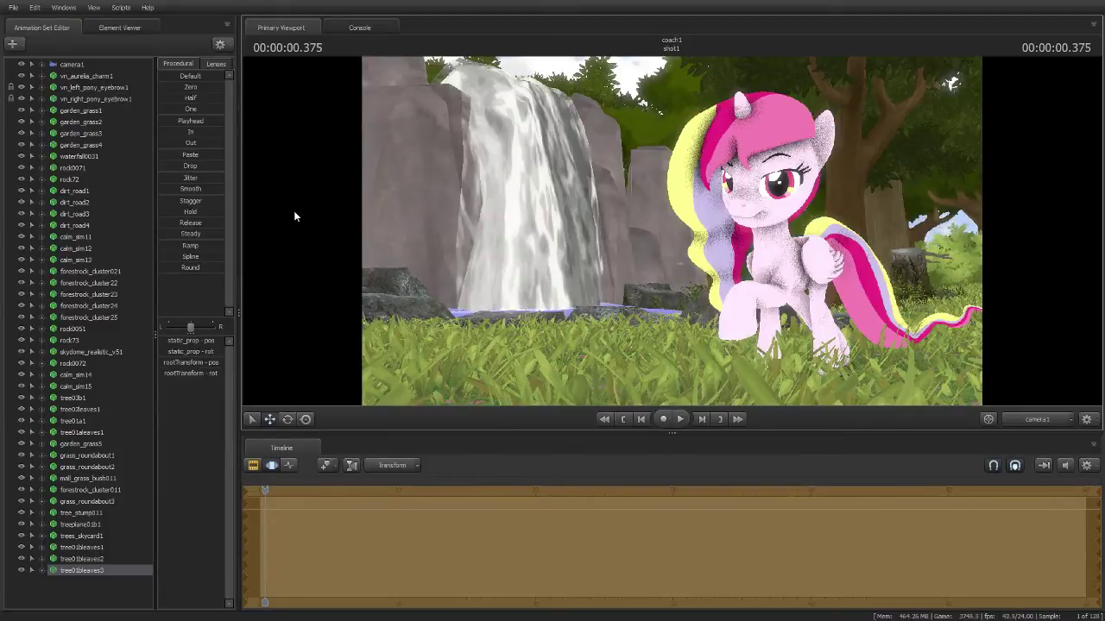
- Add a gray_rock model from the rock-filtered workshop models beside the waterfall and a fourth tree01bleaves model as background foliage
{"action": "right_click", "coordinate": [79, 489]}
{"action": "left_click", "coordinate": [120, 496]}
{"action": "left_click", "coordinate": [269, 333]}
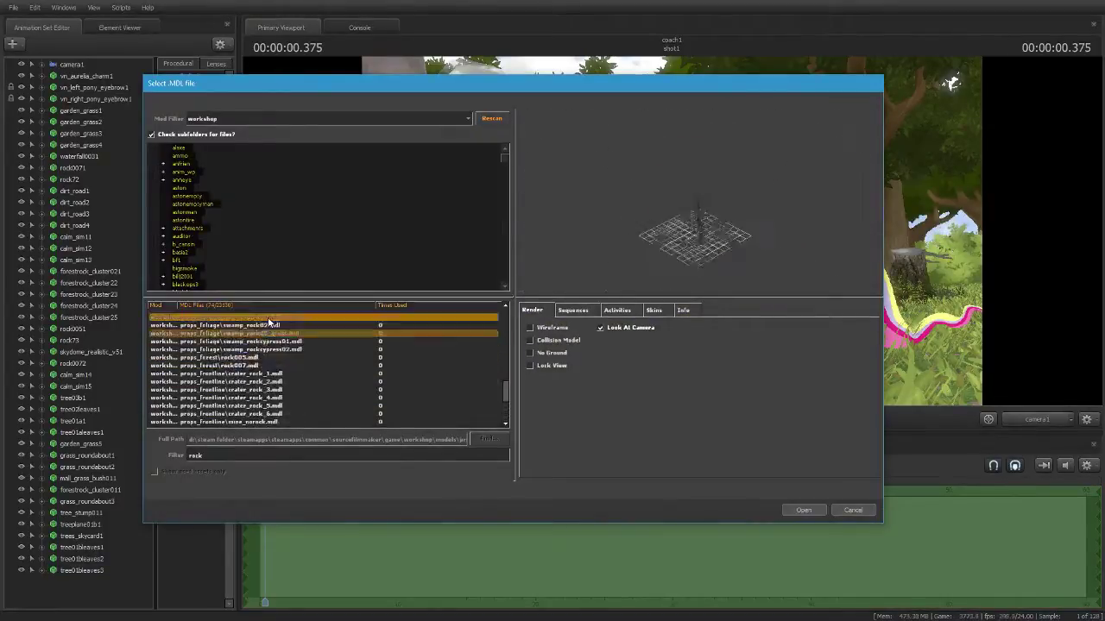
{"action": "key", "text": "Return"}
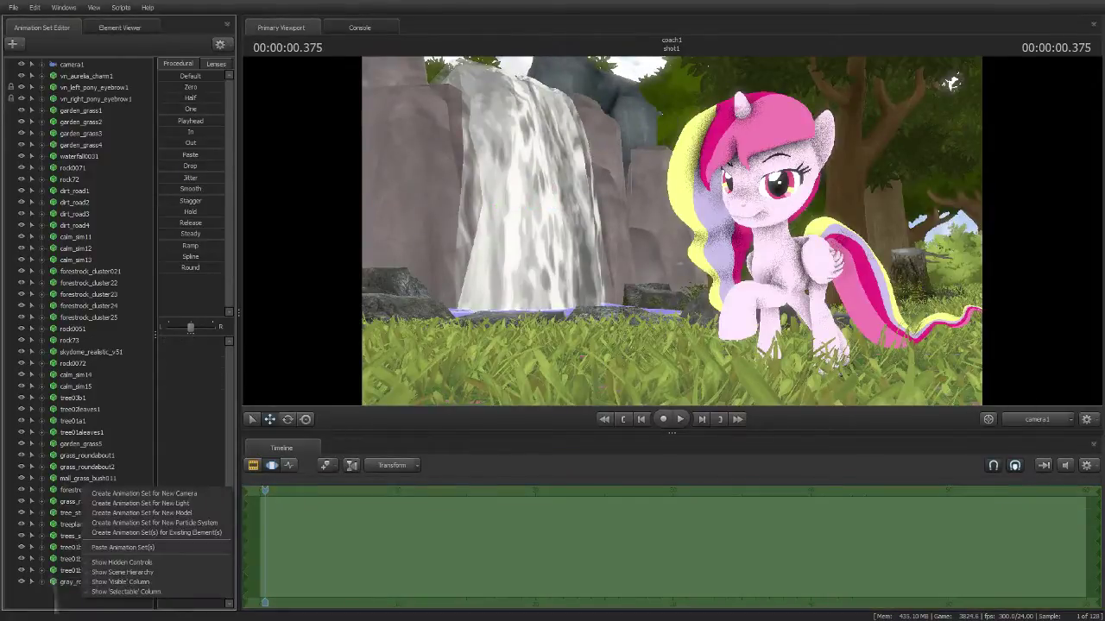
{"action": "right_click", "coordinate": [82, 559]}
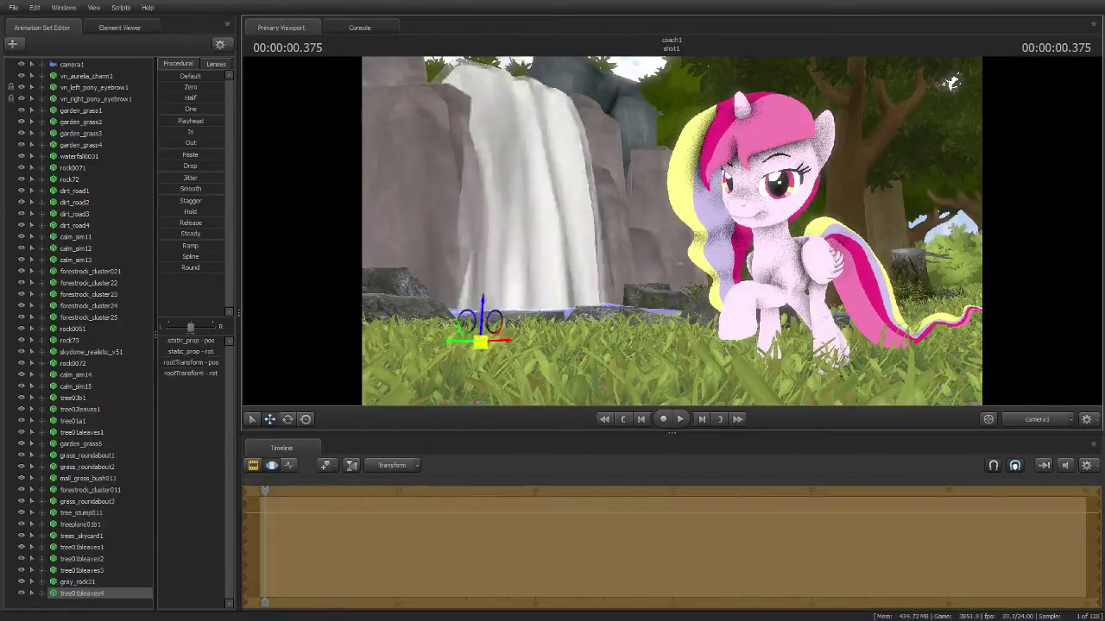
{"action": "key", "text": "Delete"}
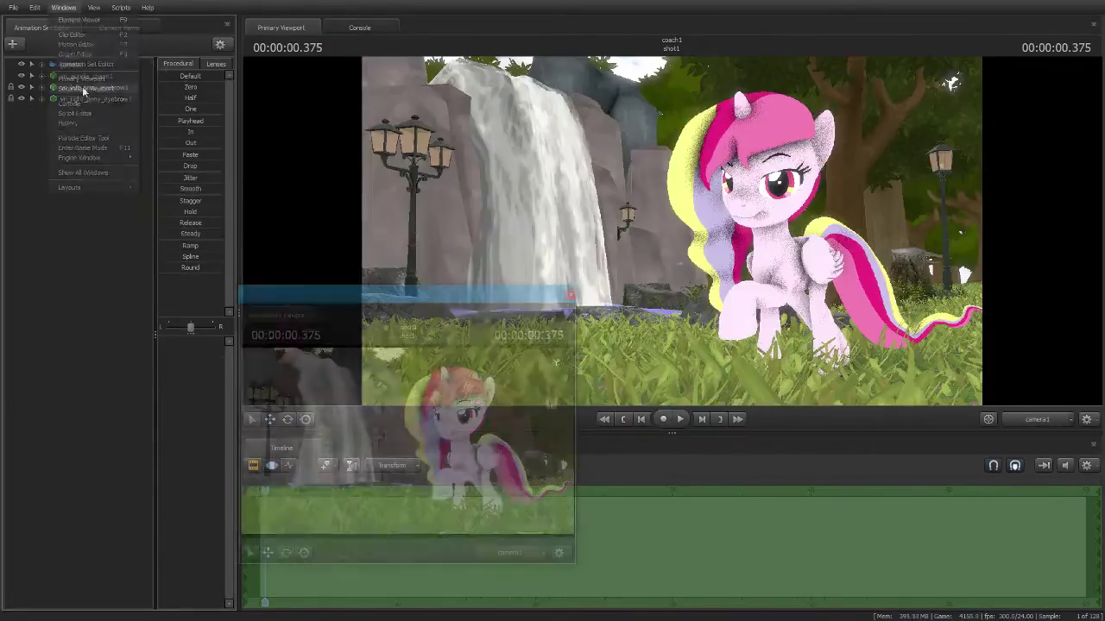
- Create three lights aimed at the pony: one from behind as a rim light and two illuminating the front
{"action": "right_click", "coordinate": [93, 194]}
{"action": "left_click", "coordinate": [143, 205]}
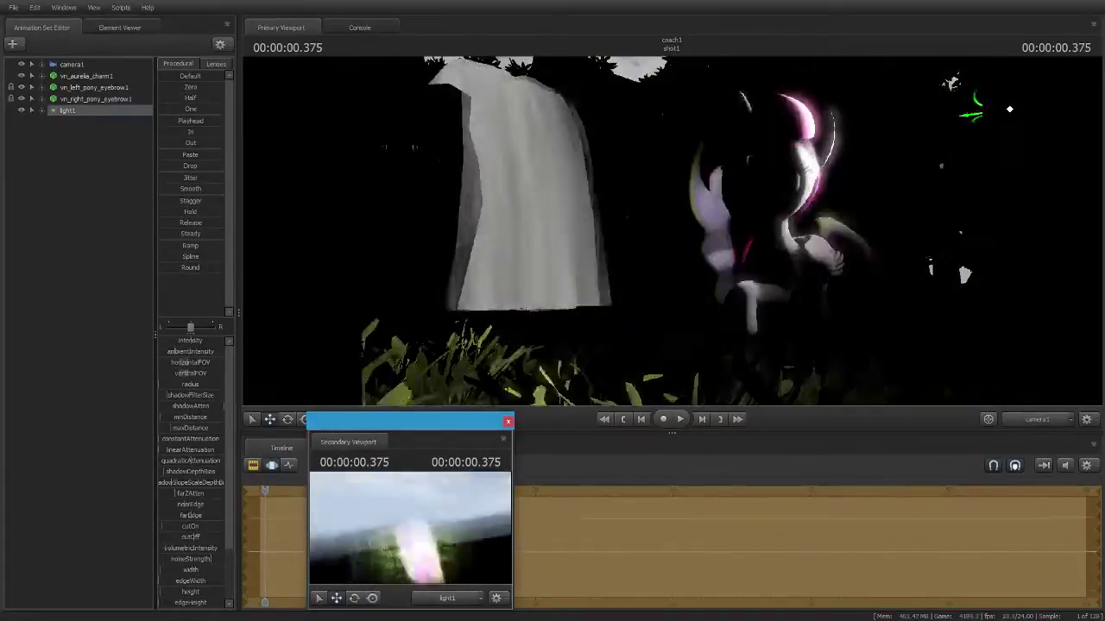
{"action": "right_click", "coordinate": [94, 172]}
{"action": "left_click", "coordinate": [143, 205]}
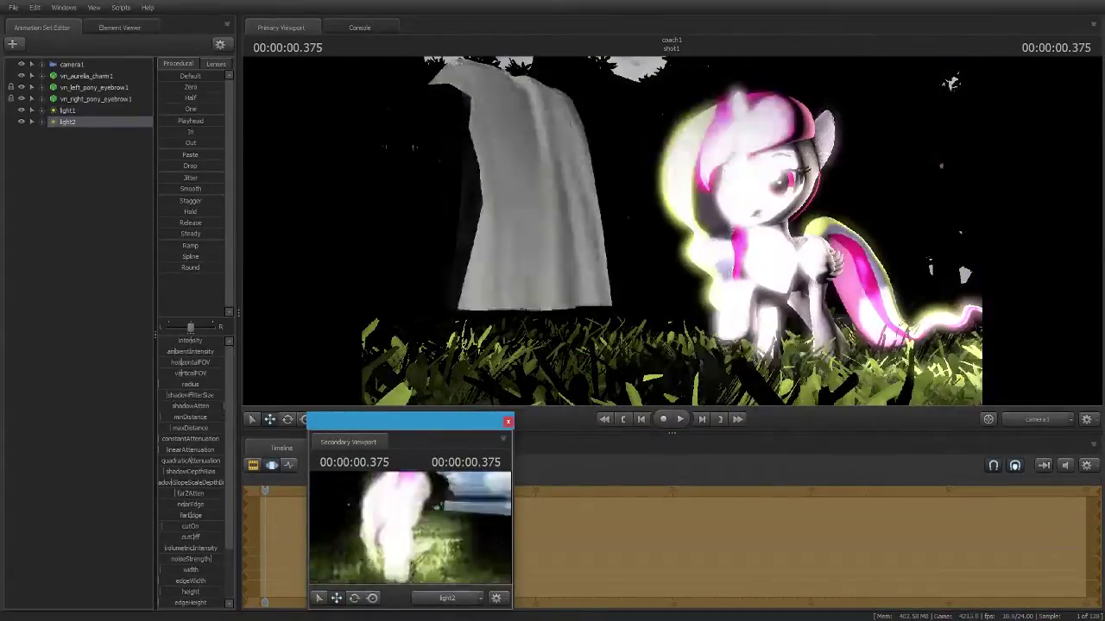
{"action": "right_click", "coordinate": [94, 173]}
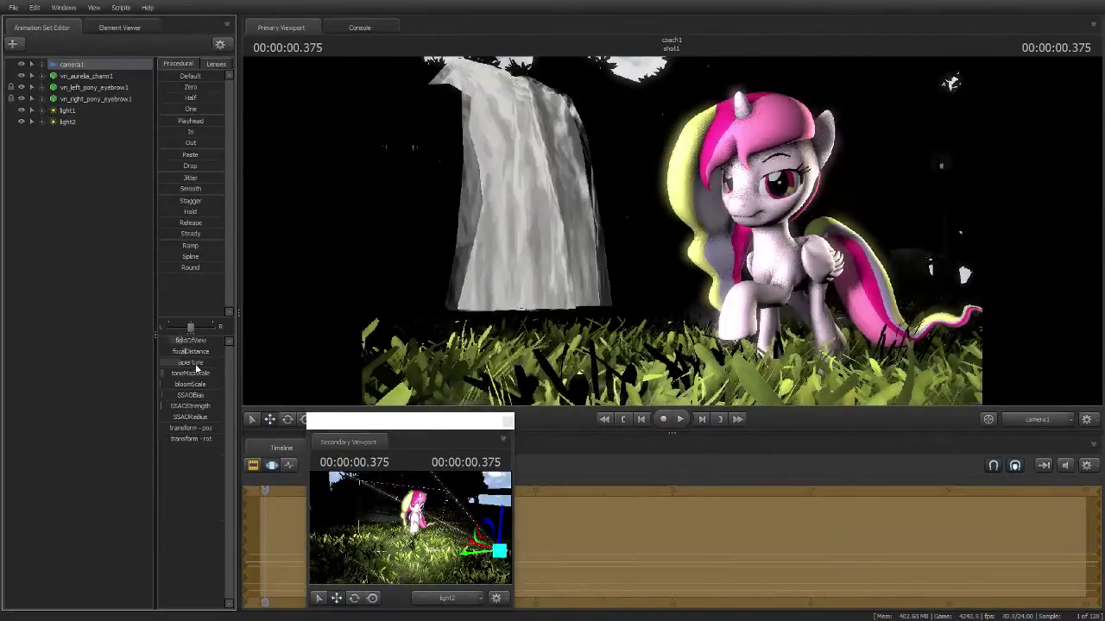
{"action": "left_click", "coordinate": [142, 205]}
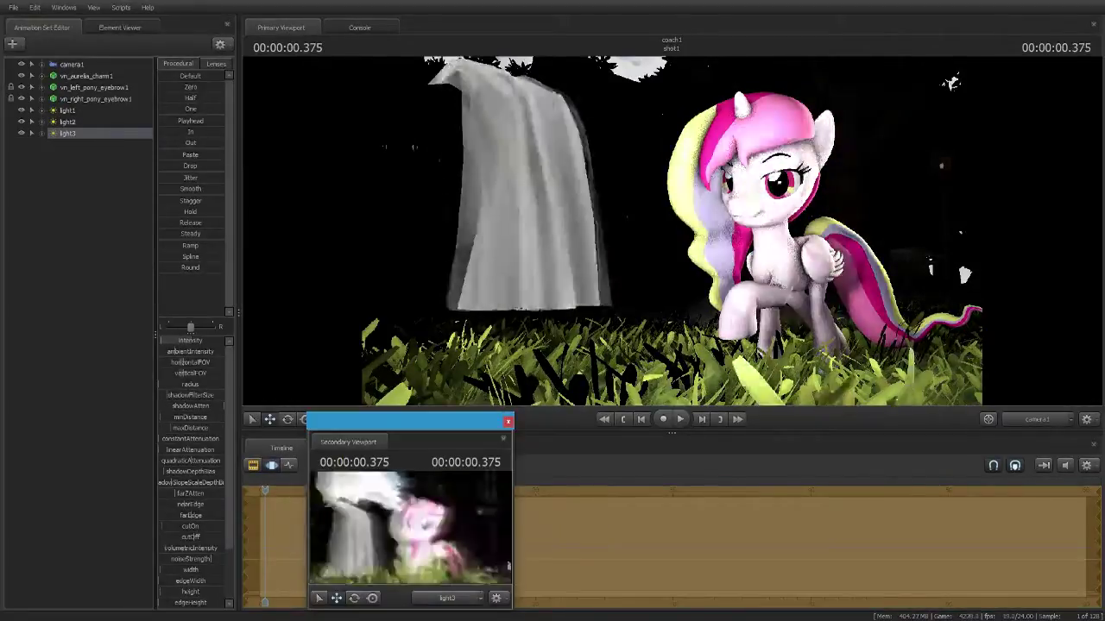
- Create five more lights to illuminate the background tree, waterfall rocks and street lamps
{"action": "right_click", "coordinate": [34, 173]}
{"action": "left_click", "coordinate": [50, 208]}
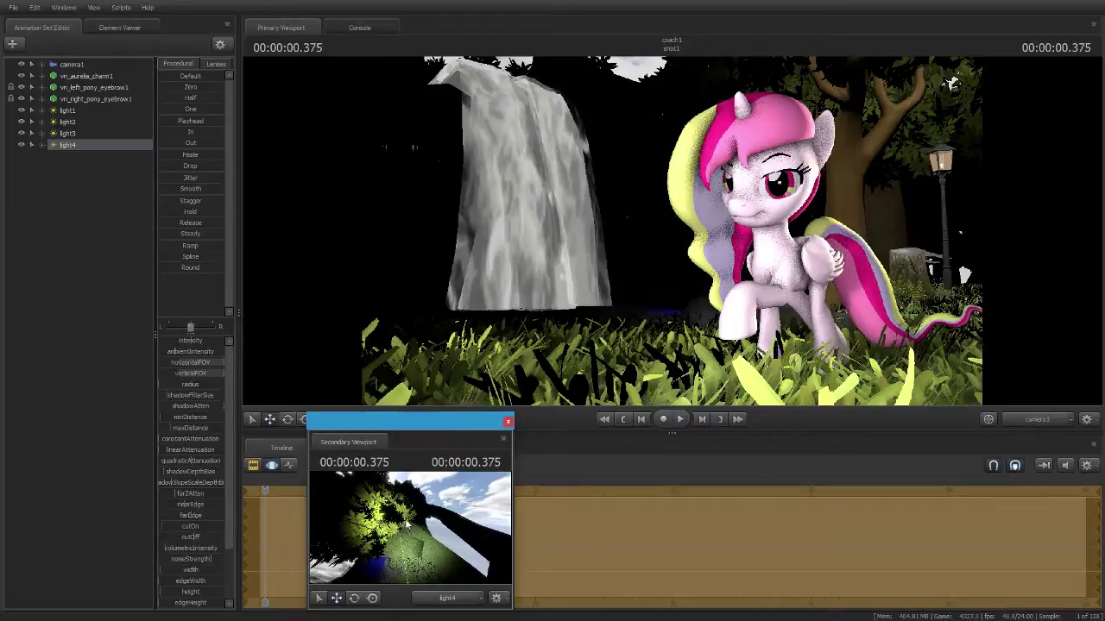
{"action": "right_click", "coordinate": [112, 246]}
{"action": "left_click", "coordinate": [128, 281]}
{"action": "right_click", "coordinate": [112, 246]}
{"action": "left_click", "coordinate": [128, 281]}
{"action": "right_click", "coordinate": [112, 246]}
{"action": "left_click", "coordinate": [128, 281]}
{"action": "right_click", "coordinate": [112, 246]}
{"action": "left_click", "coordinate": [128, 282]}
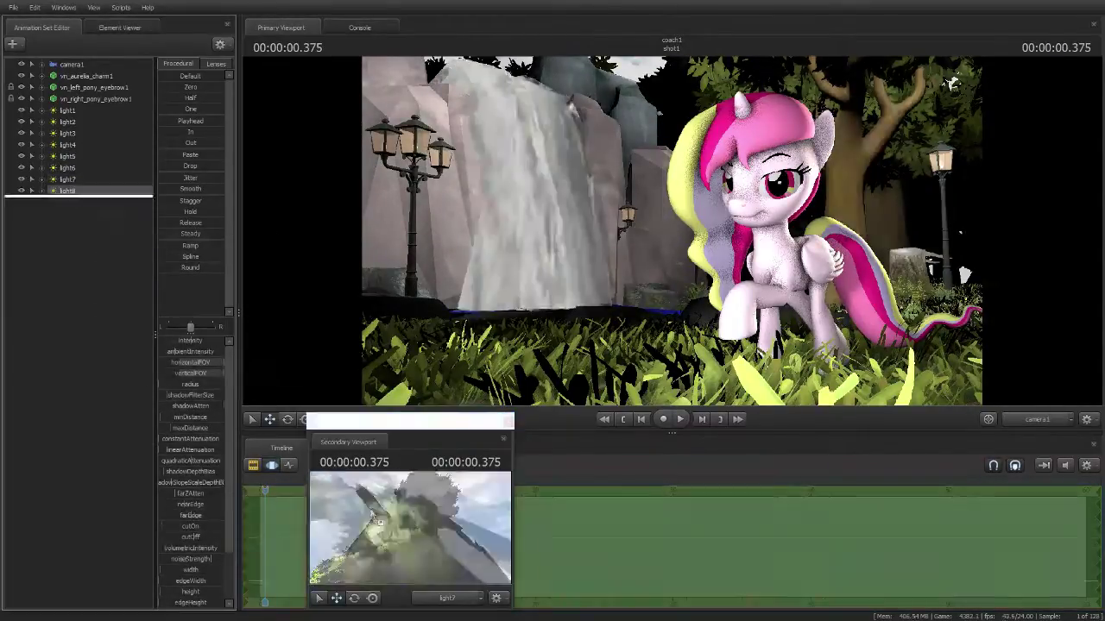
- Create three lights that brighten the tree foliage above and behind the pony
{"action": "right_click", "coordinate": [112, 246]}
{"action": "left_click", "coordinate": [128, 281]}
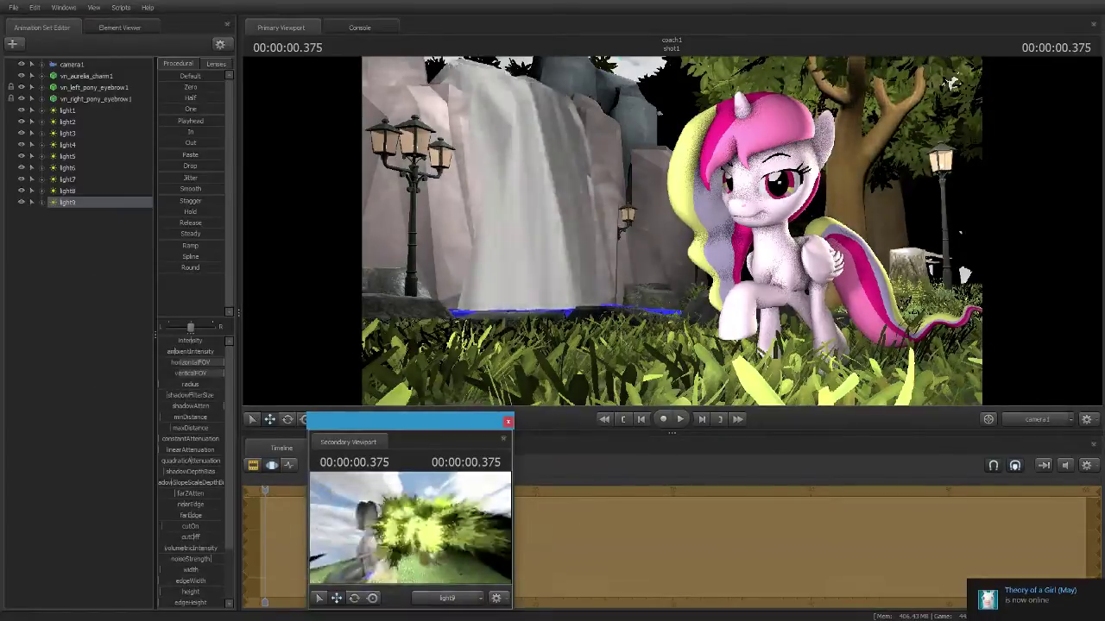
{"action": "right_click", "coordinate": [112, 279]}
{"action": "left_click", "coordinate": [181, 353]}
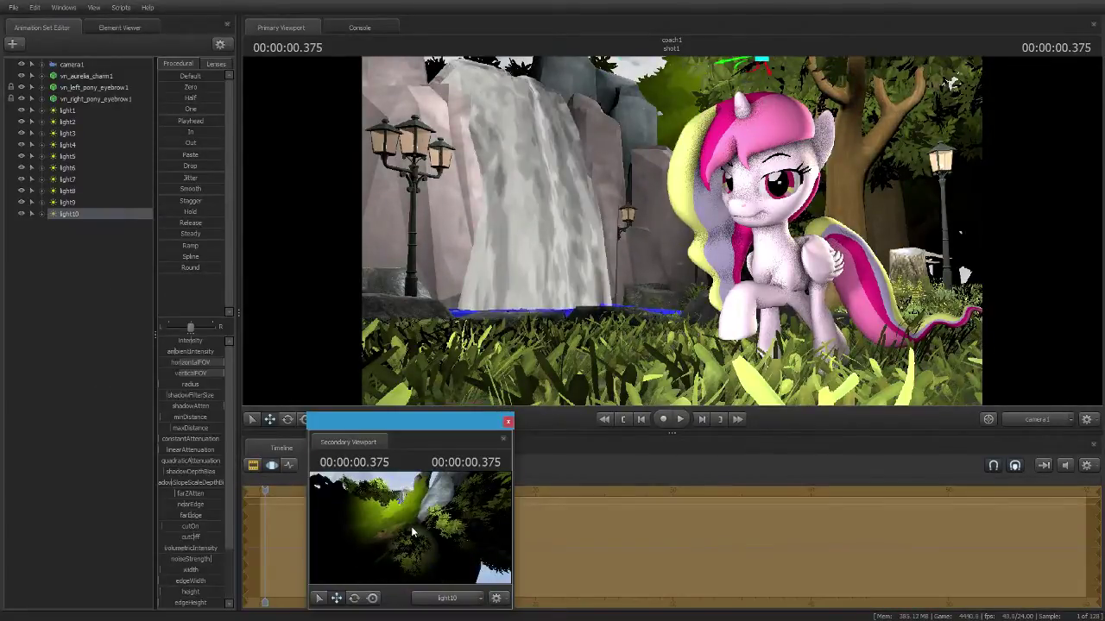
{"action": "right_click", "coordinate": [112, 246]}
{"action": "left_click", "coordinate": [127, 281]}
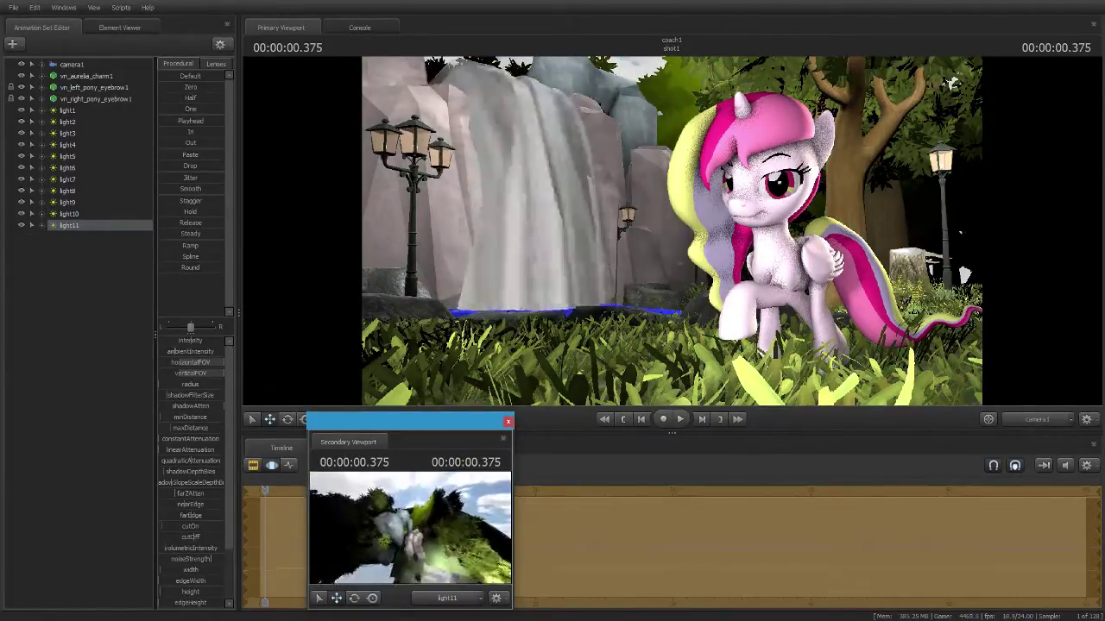
- Create further lights for the cliffs, tree trunk and foliage around the single lamp post and stump
{"action": "right_click", "coordinate": [112, 246]}
{"action": "left_click", "coordinate": [128, 282]}
{"action": "right_click", "coordinate": [112, 246]}
{"action": "left_click", "coordinate": [128, 281]}
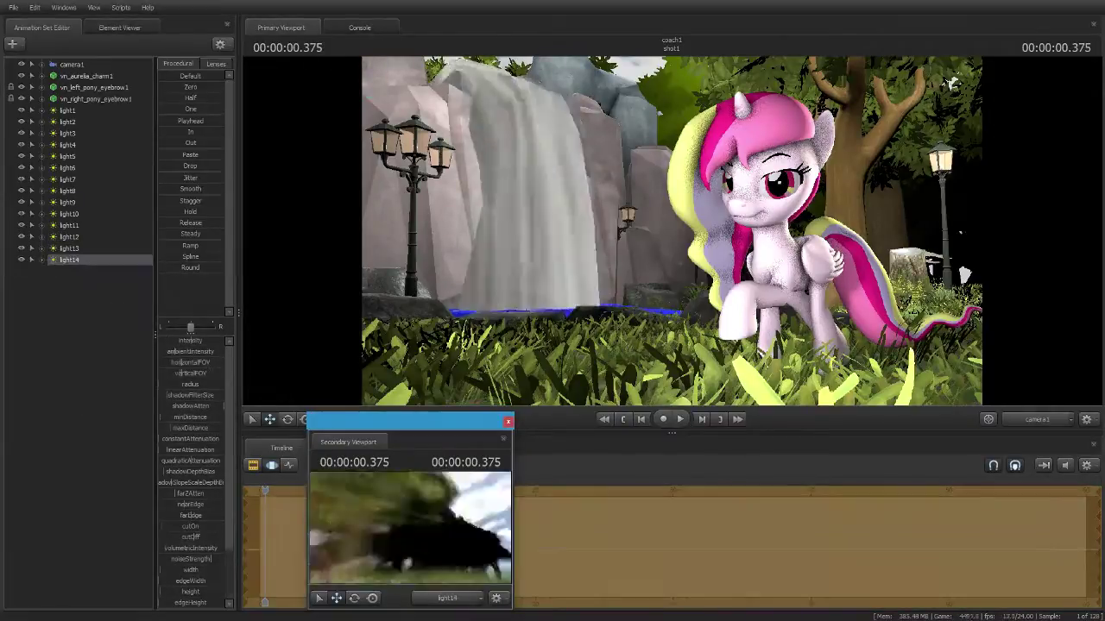
{"action": "right_click", "coordinate": [83, 295]}
{"action": "left_click", "coordinate": [99, 330]}
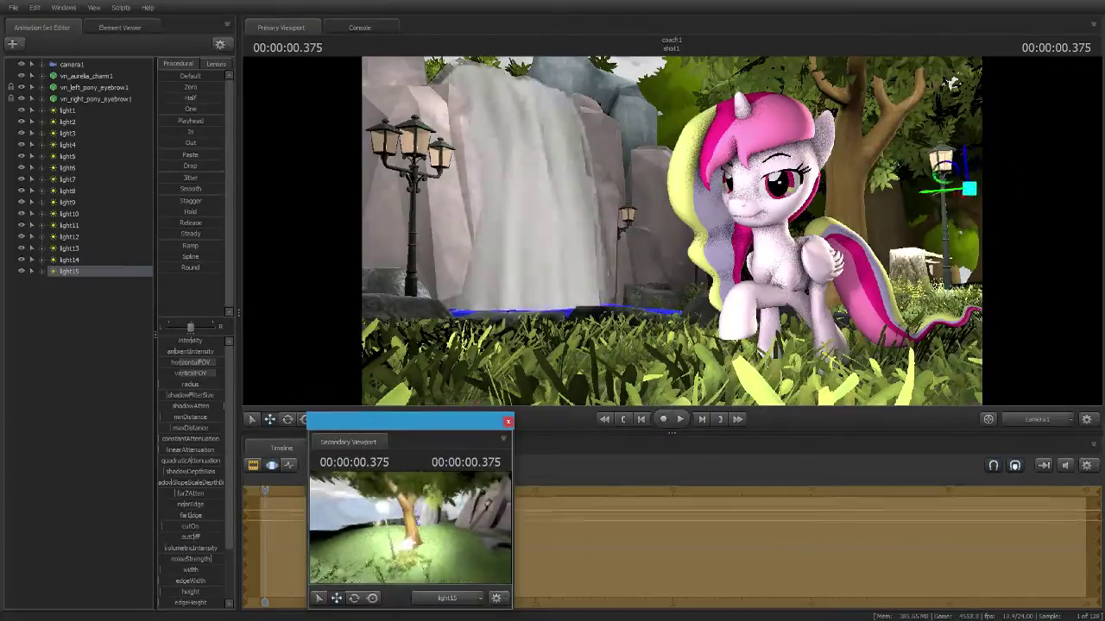
{"action": "right_click", "coordinate": [84, 307]}
{"action": "left_click", "coordinate": [100, 342]}
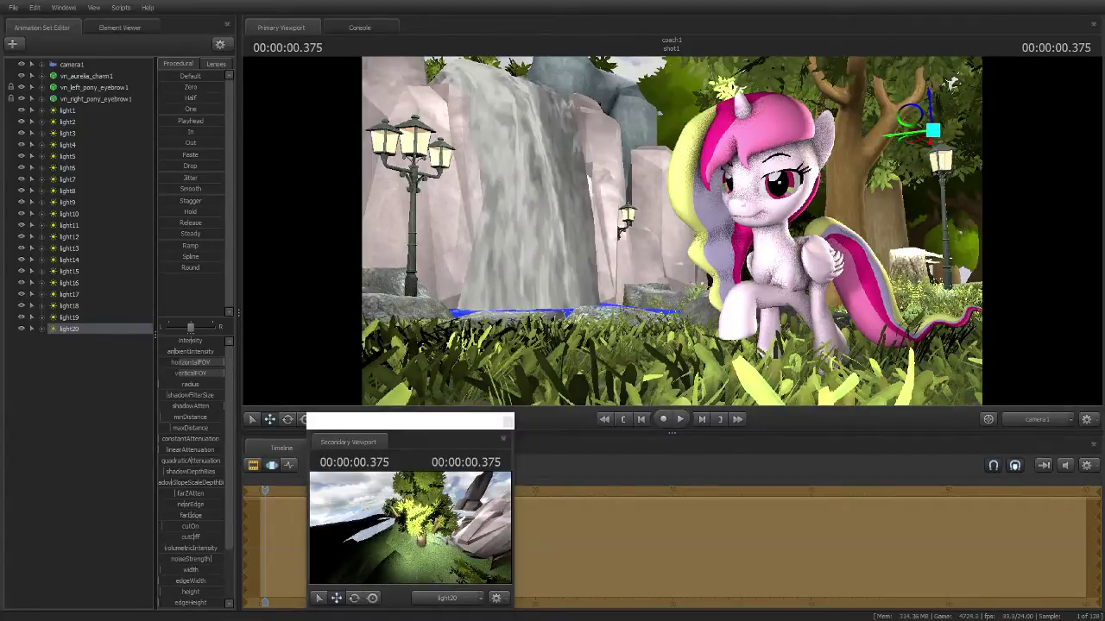
- Create four more lights to brighten the background trees, the foliage behind the lamp post and the grass
{"action": "right_click", "coordinate": [76, 355]}
{"action": "left_click", "coordinate": [129, 369]}
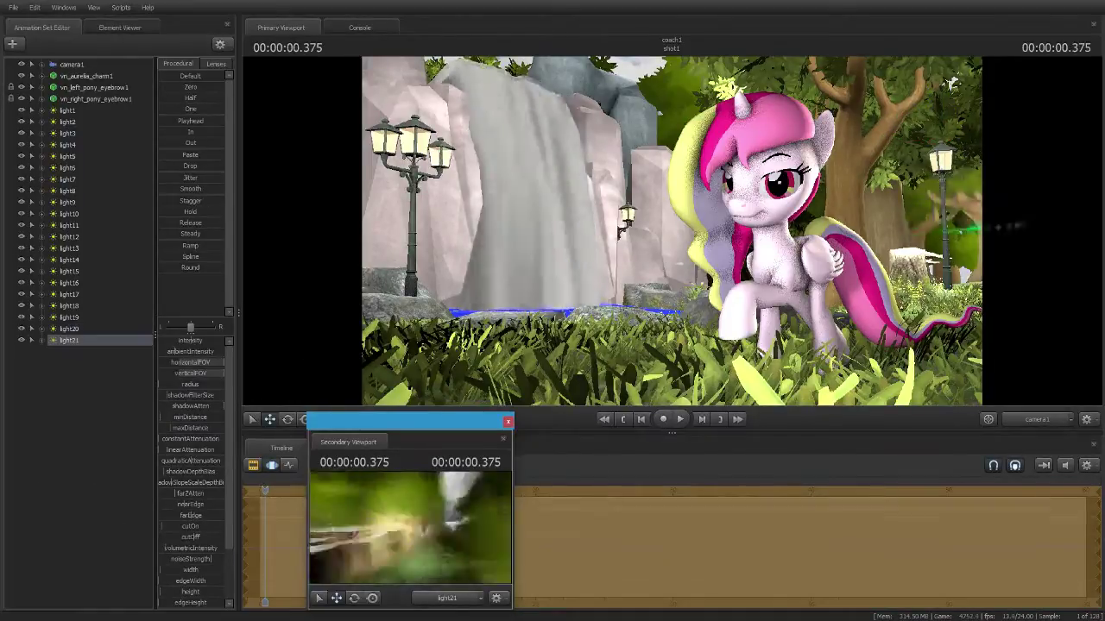
{"action": "right_click", "coordinate": [76, 367]}
{"action": "left_click", "coordinate": [129, 381]}
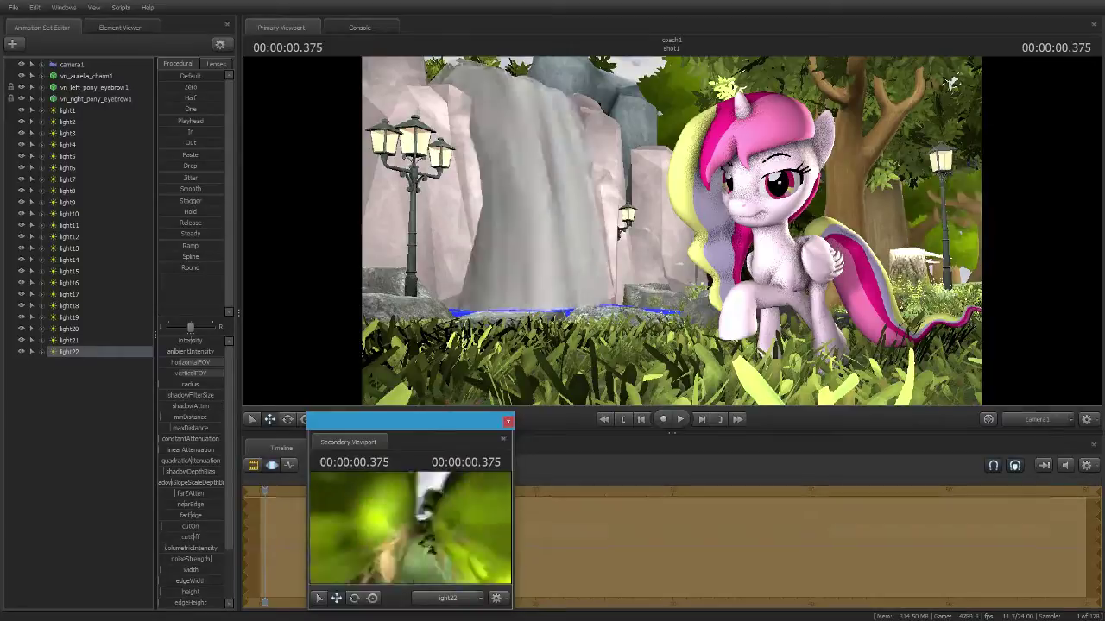
{"action": "right_click", "coordinate": [69, 380]}
{"action": "left_click", "coordinate": [129, 393]}
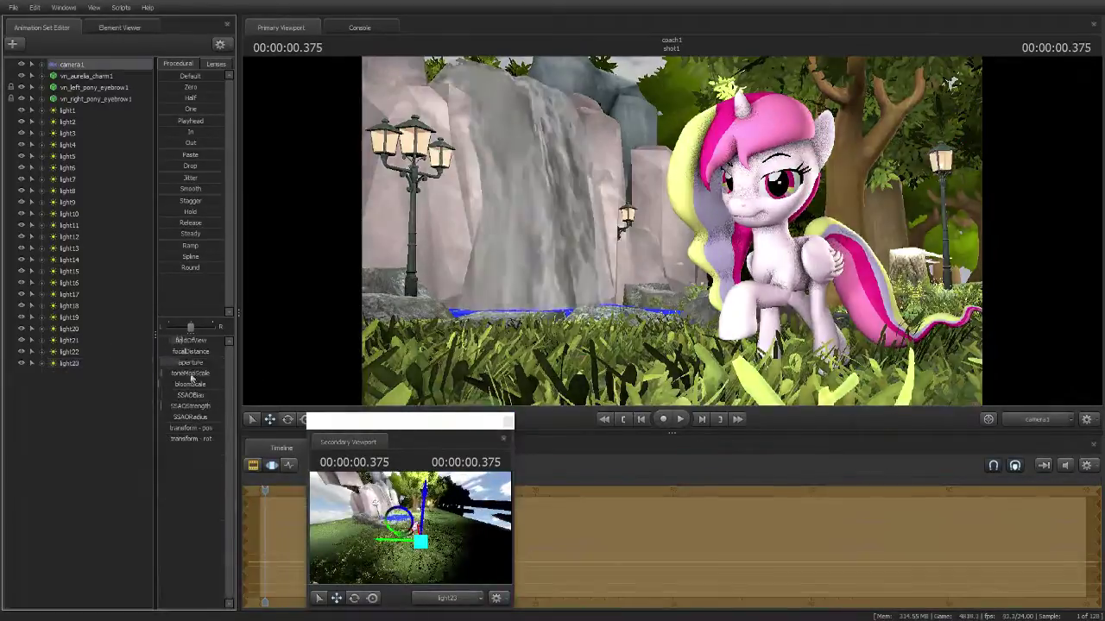
{"action": "right_click", "coordinate": [69, 385]}
{"action": "left_click", "coordinate": [130, 400]}
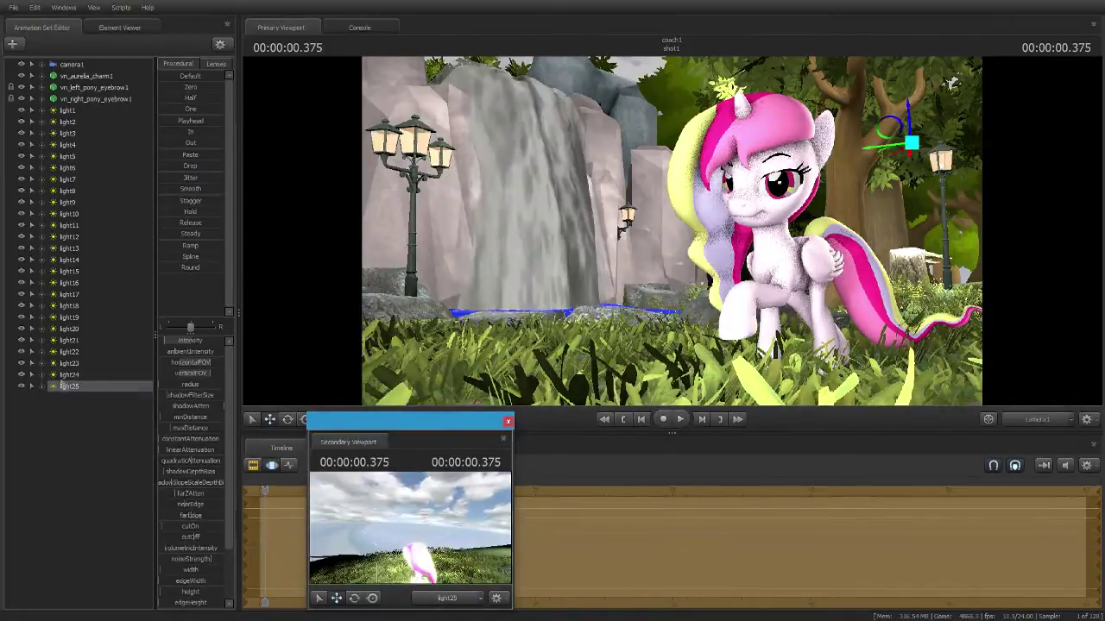
- Select individual lights and toggle the visibility of light3 to check their contribution to the scene
{"action": "left_click", "coordinate": [87, 110]}
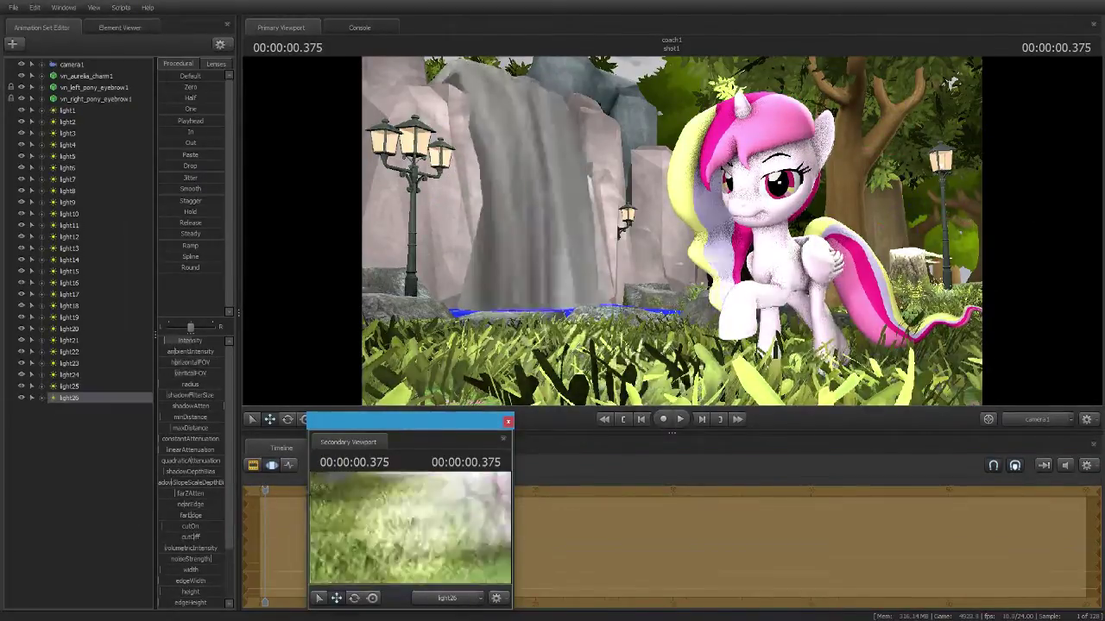
{"action": "left_click", "coordinate": [69, 364]}
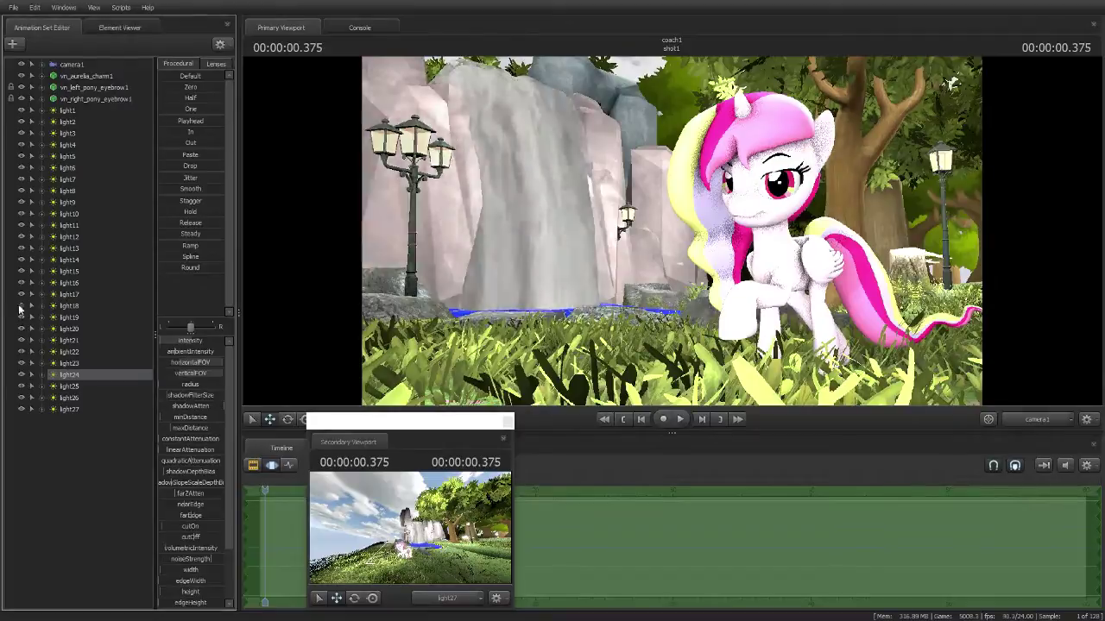
{"action": "left_click", "coordinate": [23, 134]}
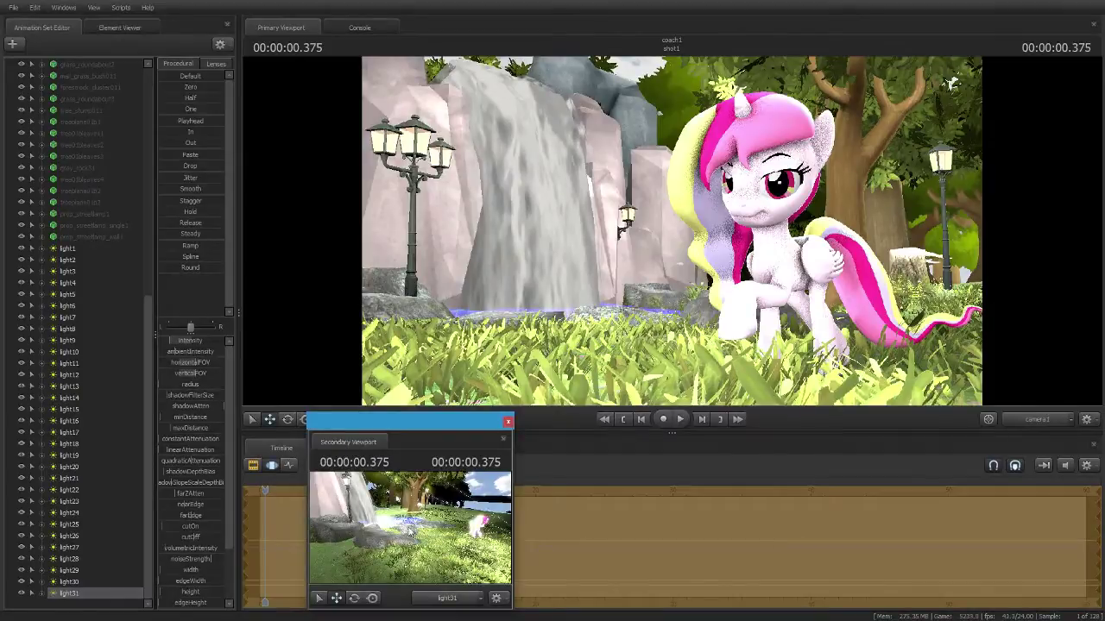
- Create another light facing the background trees and copy its animation set
{"action": "right_click", "coordinate": [79, 495]}
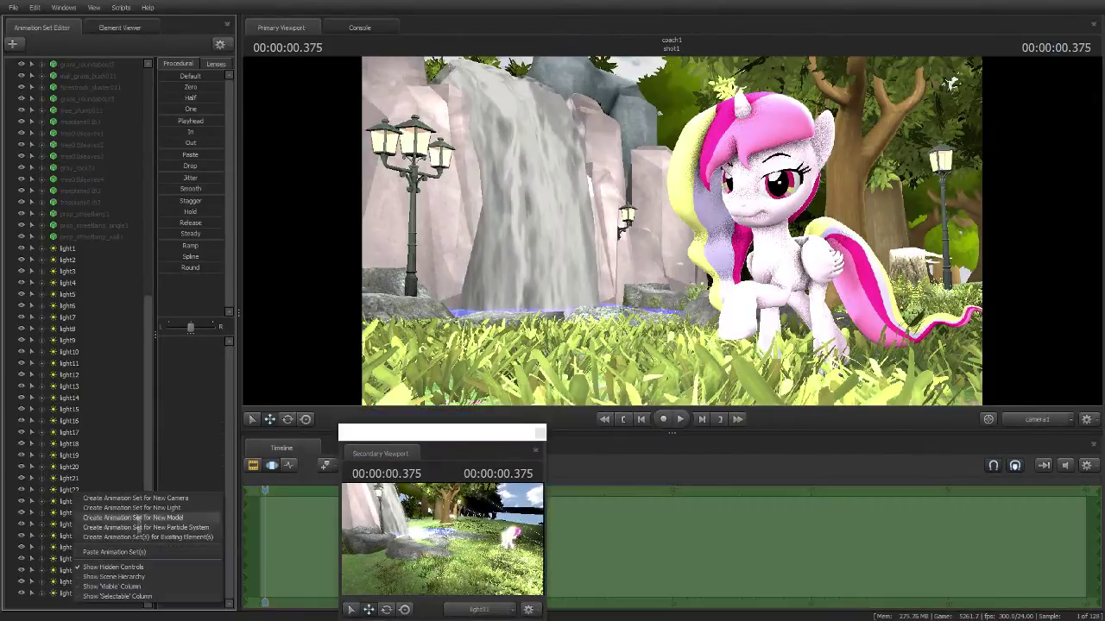
{"action": "left_click", "coordinate": [130, 507]}
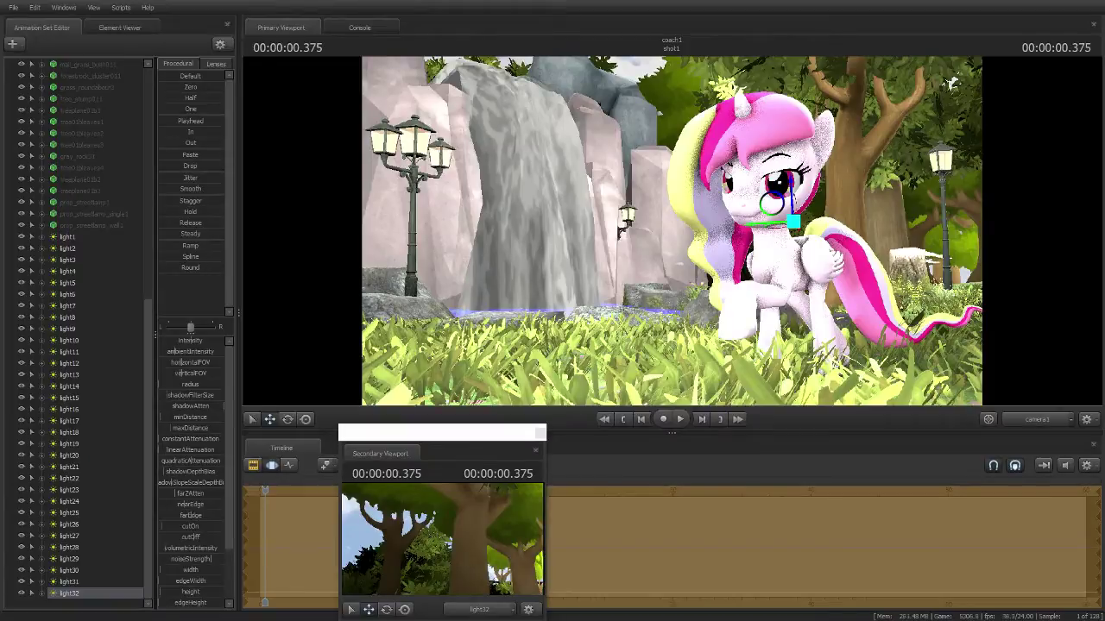
{"action": "right_click", "coordinate": [76, 596]}
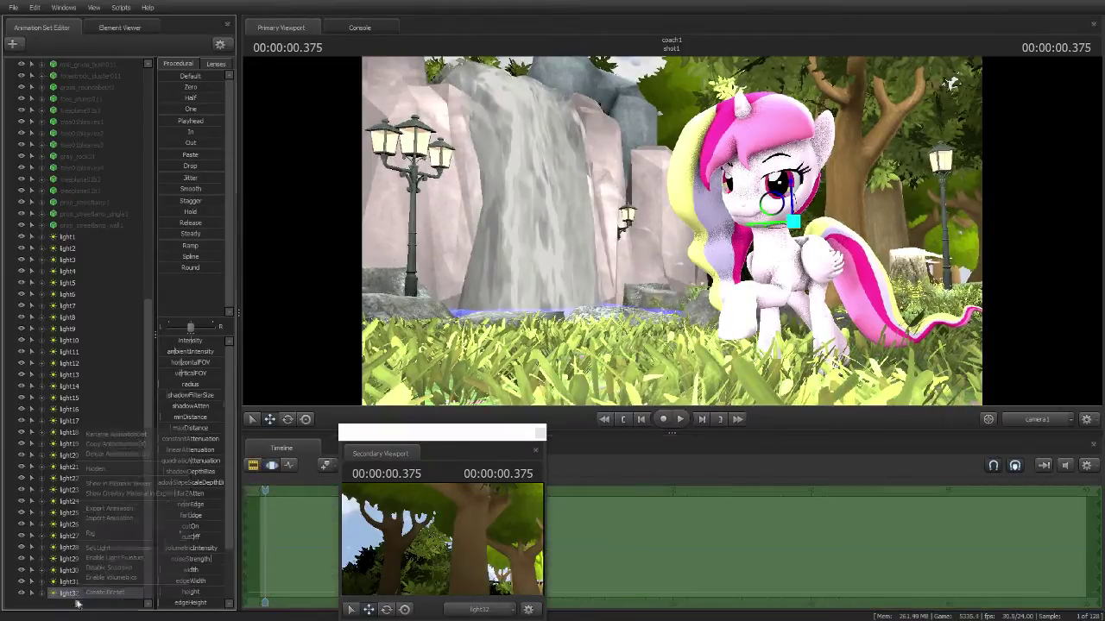
{"action": "left_click", "coordinate": [129, 444]}
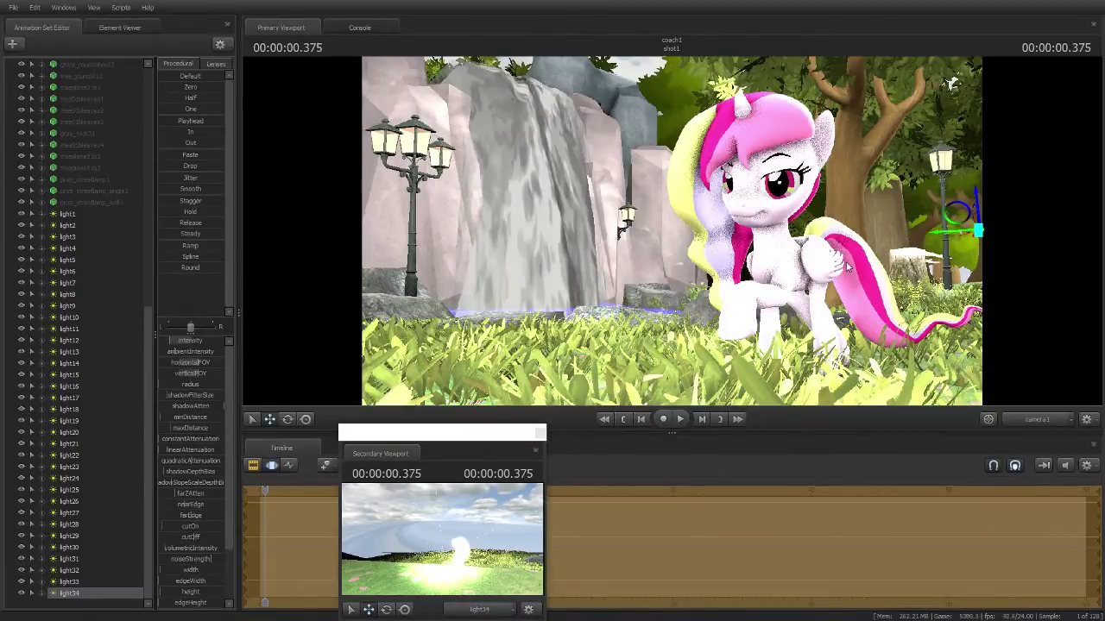
- Check light27, preview the shot in the Clip Editor, and return to the Motion Editor with hidden controls no longer shown
{"action": "left_click", "coordinate": [23, 513]}
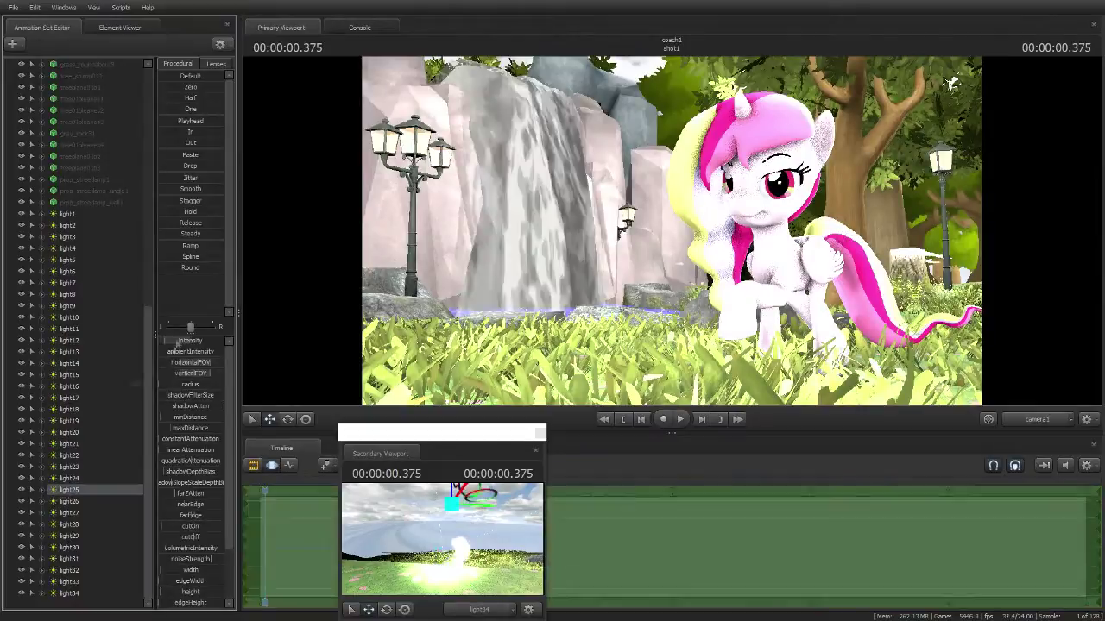
{"action": "left_click", "coordinate": [69, 512]}
{"action": "left_click", "coordinate": [253, 465]}
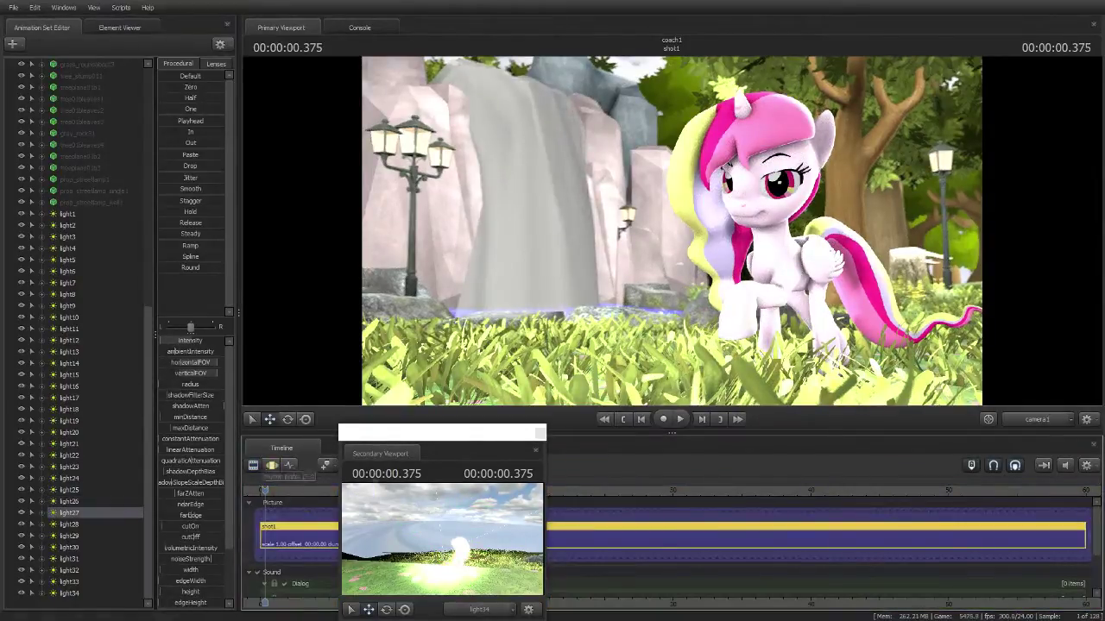
{"action": "left_click", "coordinate": [268, 465]}
{"action": "left_click", "coordinate": [119, 567]}
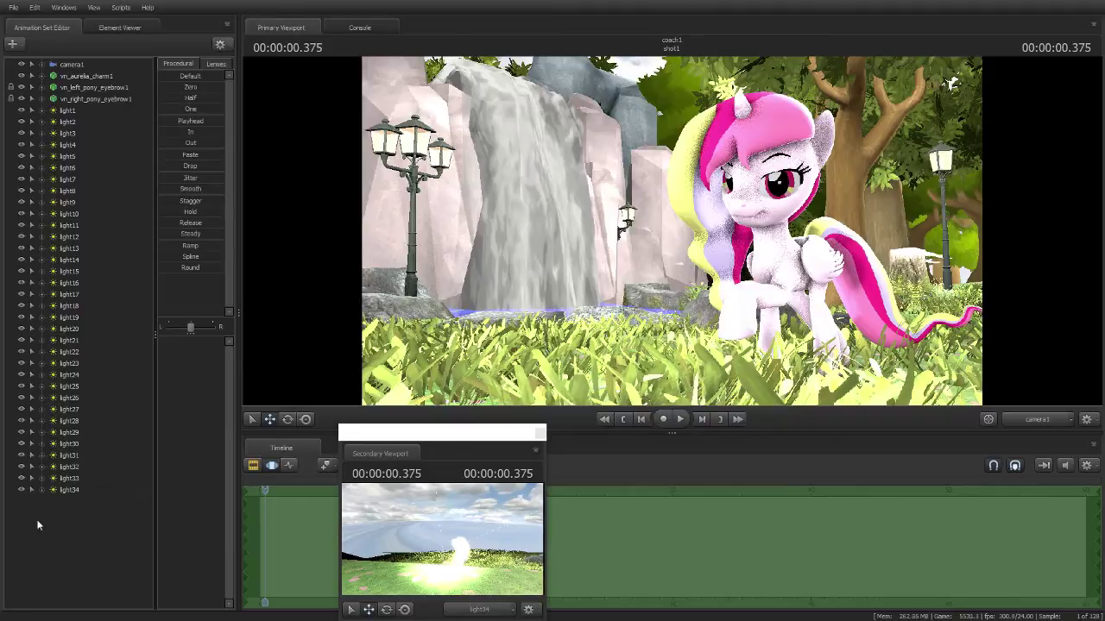
- Rotate the pony's jiggle_hair4 and jiggle_hair1 bones to reshape the mane, and preview the shot in the Clip Editor
{"action": "left_click", "coordinate": [718, 229]}
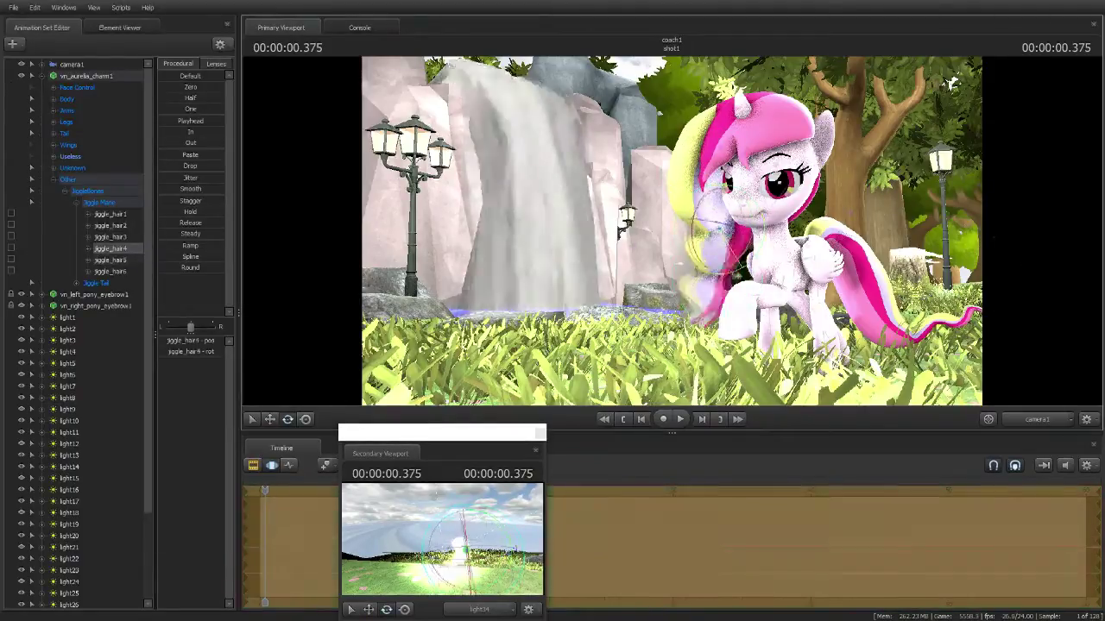
{"action": "left_click", "coordinate": [760, 151]}
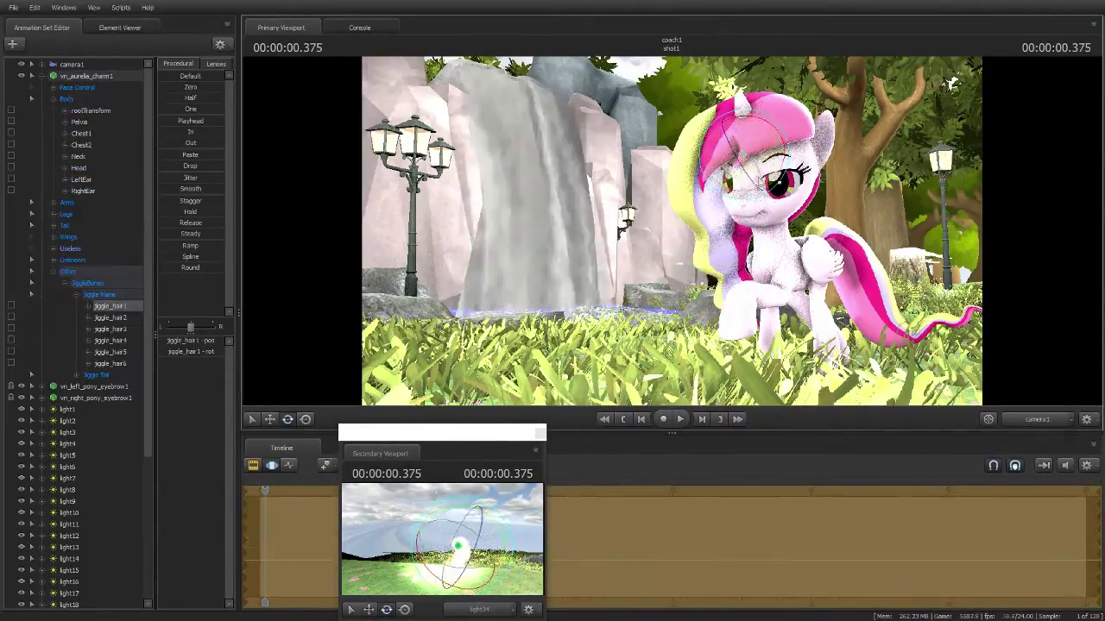
{"action": "left_click", "coordinate": [253, 465]}
{"action": "left_click", "coordinate": [252, 465]}
- Re-aim light23 near the waterfall and add another light shining on the pony
{"action": "scroll", "coordinate": [24, 489], "scroll_direction": "down", "scroll_amount": 6}
{"action": "left_click", "coordinate": [23, 467]}
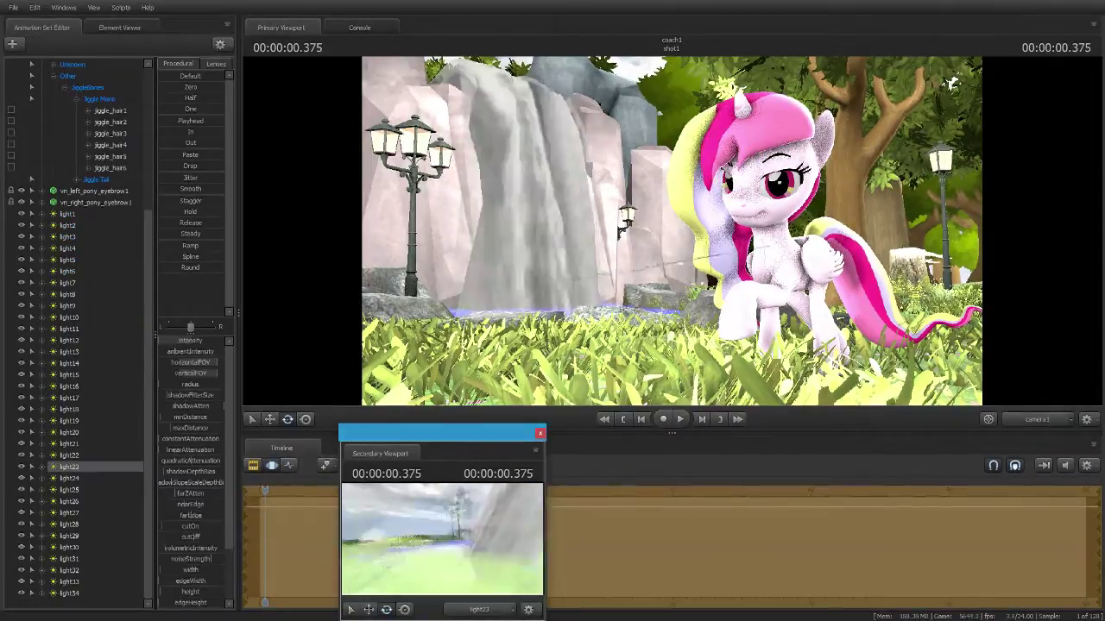
{"action": "scroll", "coordinate": [84, 587], "scroll_direction": "down", "scroll_amount": 1}
{"action": "left_click", "coordinate": [69, 593]}
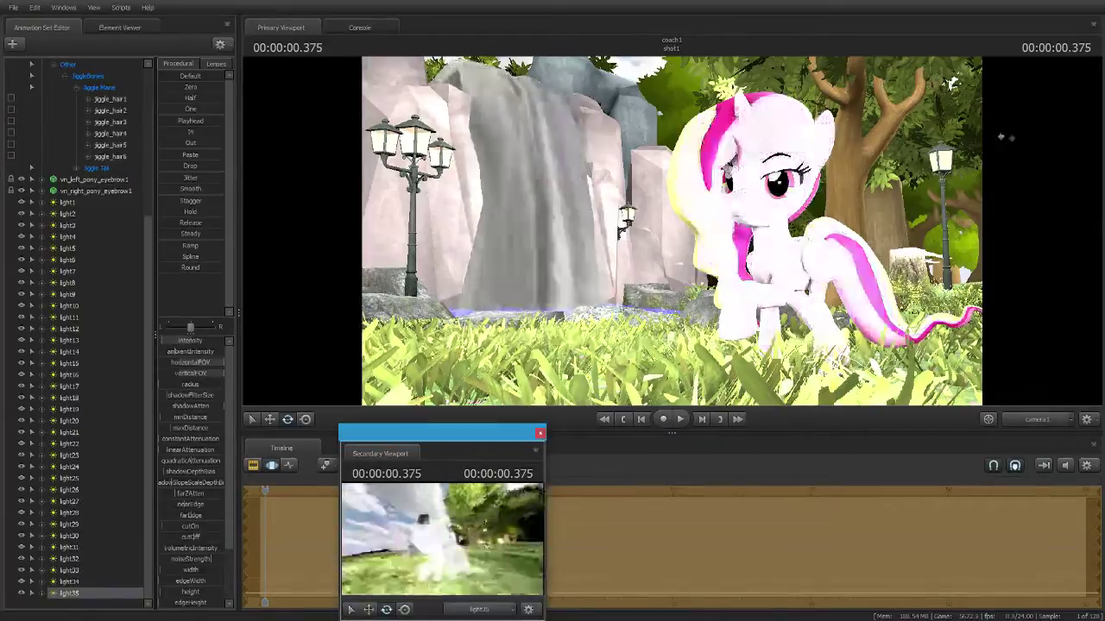
- Step through the newest lights in the list to check each one's effect on the scene
{"action": "key", "text": "Down"}
{"action": "key", "text": "Down"}
{"action": "key", "text": "Up"}
{"action": "key", "text": "Up"}
{"action": "key", "text": "Up"}
{"action": "key", "text": "Up"}
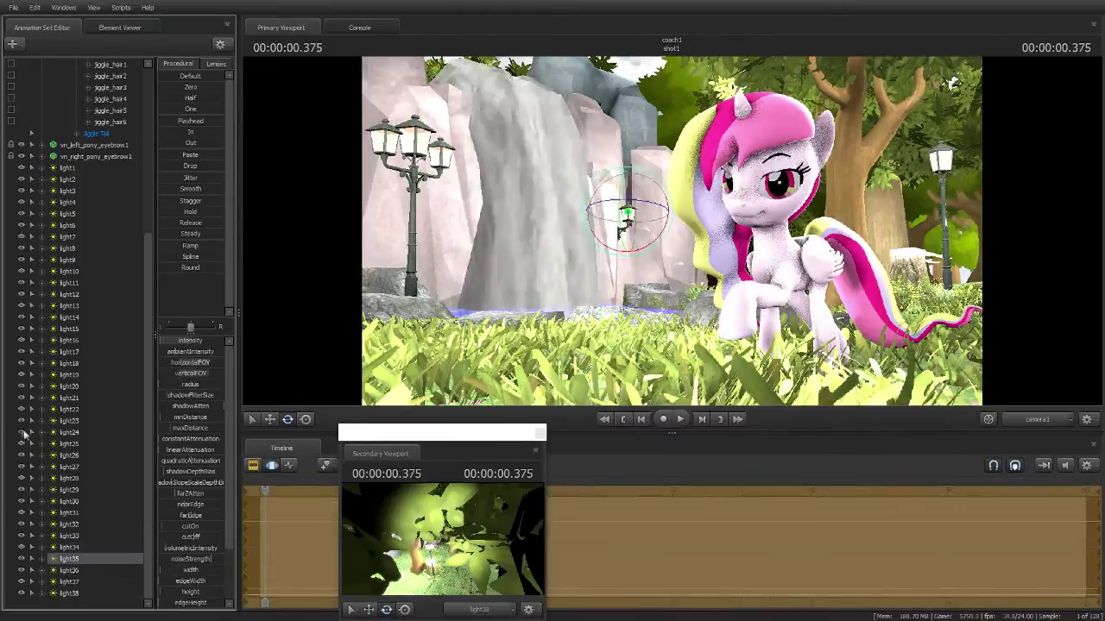
- Hide light29 and add a magic_aura_med particle system to the scene
{"action": "left_click", "coordinate": [26, 432]}
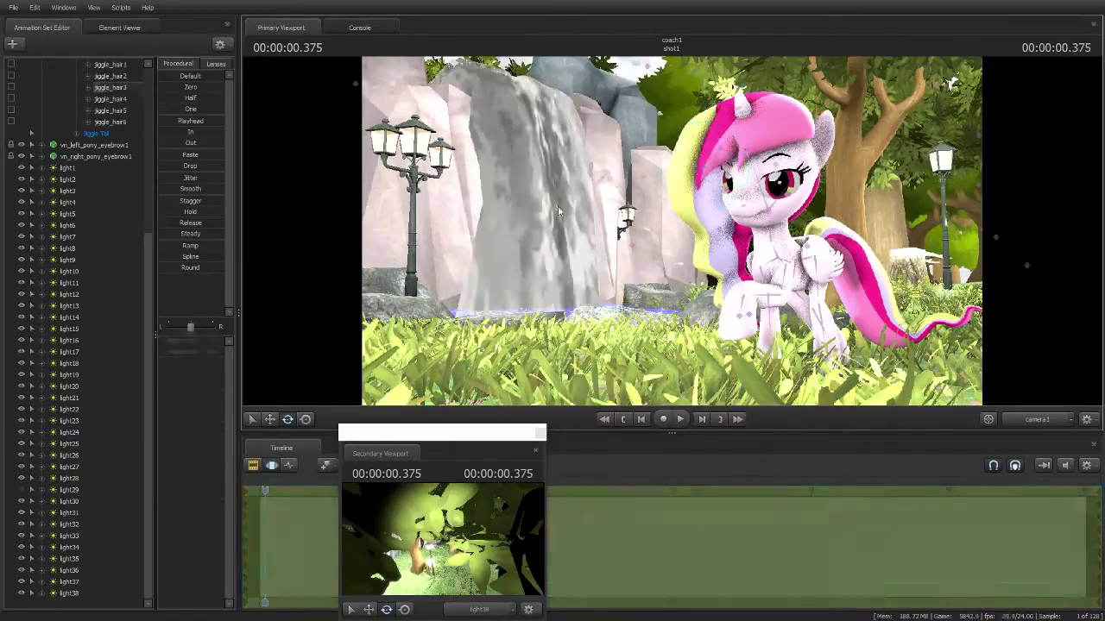
{"action": "right_click", "coordinate": [83, 459]}
{"action": "left_click", "coordinate": [138, 482]}
{"action": "double_click", "coordinate": [247, 316]}
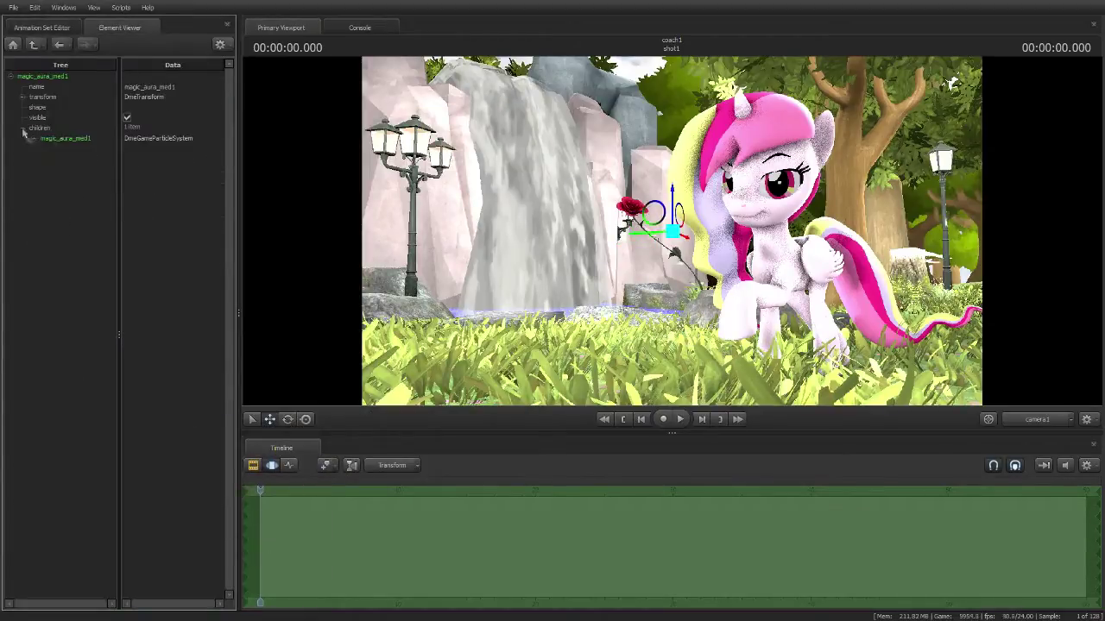
- Set up magic_aura_med1 so the aura surrounds the rose, and add magic_aura_med2 as a second aura
{"action": "left_click", "coordinate": [32, 46]}
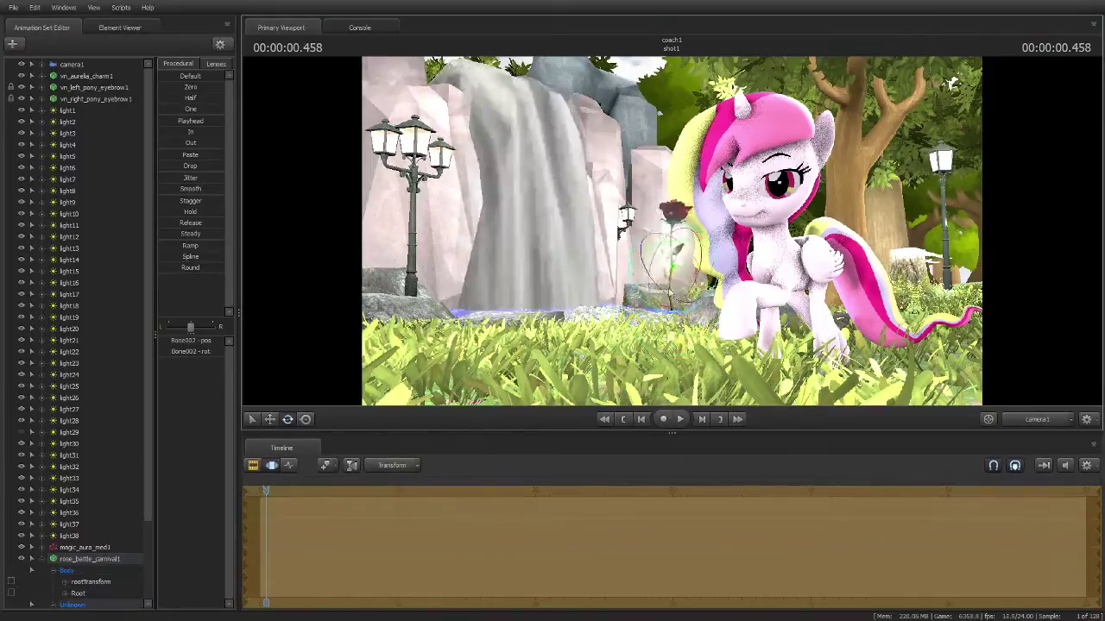
{"action": "right_click", "coordinate": [84, 547]}
{"action": "left_click", "coordinate": [147, 526]}
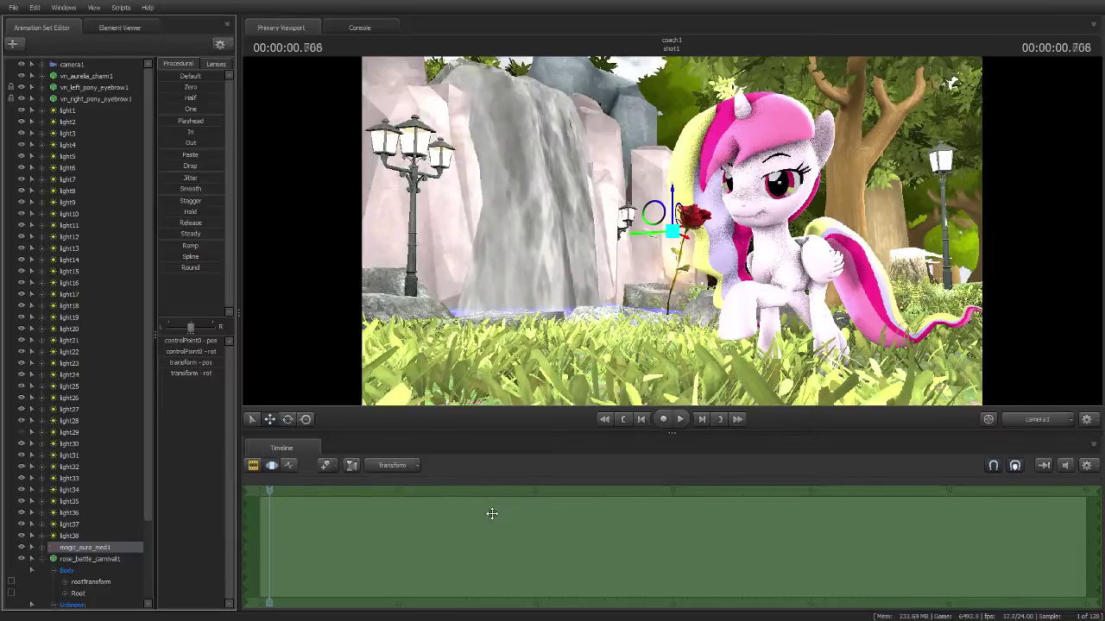
{"action": "right_click", "coordinate": [93, 571]}
{"action": "left_click", "coordinate": [164, 502]}
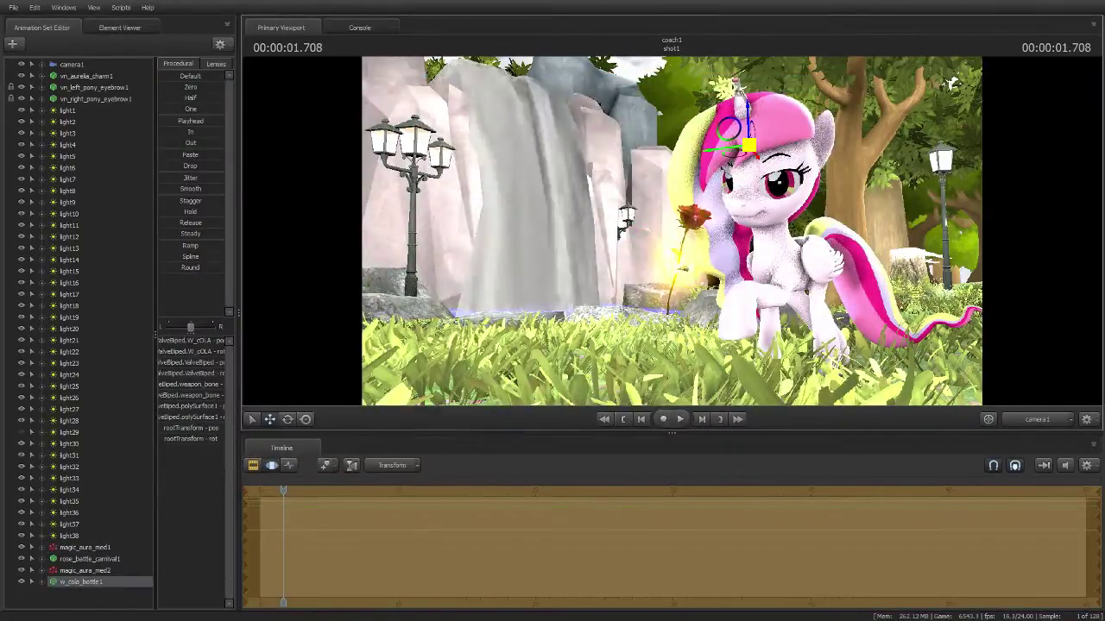
- Position magic_aura_med2 around the pony's horn with w_cola_bottle1 hidden, and preview the shot in the Clip Editor before returning to the Motion Editor
{"action": "right_click", "coordinate": [73, 571]}
{"action": "left_click", "coordinate": [156, 475]}
{"action": "right_click", "coordinate": [34, 208]}
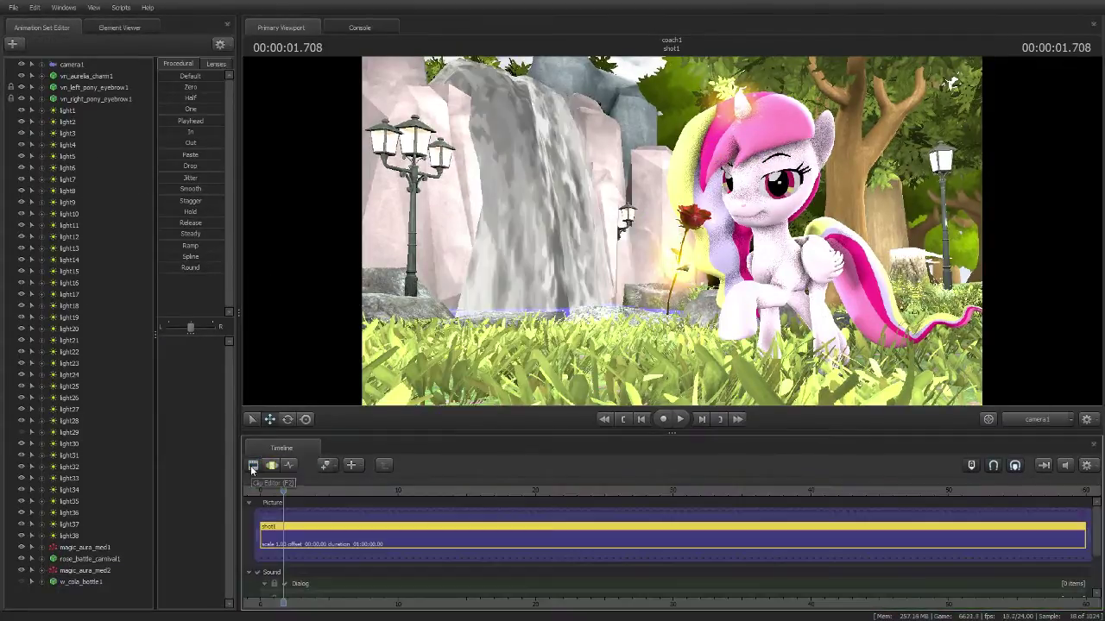
{"action": "left_click", "coordinate": [270, 465]}
- Edit magic_aura_med2 in the Particle System Editor, setting its Color Random colour to yellow (RGB 216, 189, 5), and accept the change
{"action": "right_click", "coordinate": [85, 570]}
{"action": "left_click", "coordinate": [259, 557]}
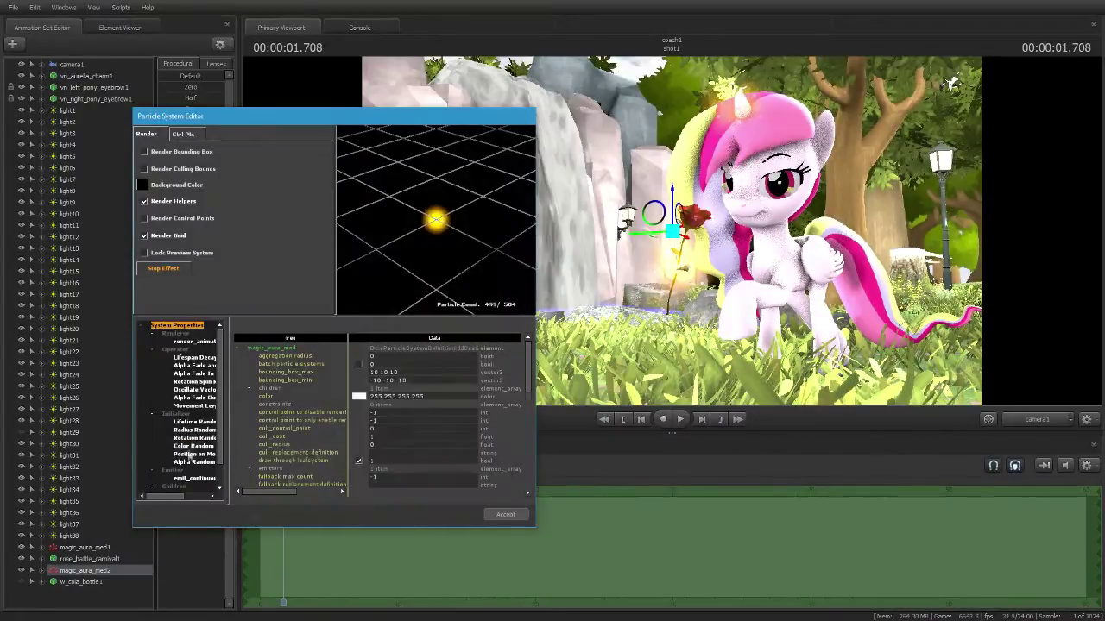
{"action": "left_click", "coordinate": [457, 355]}
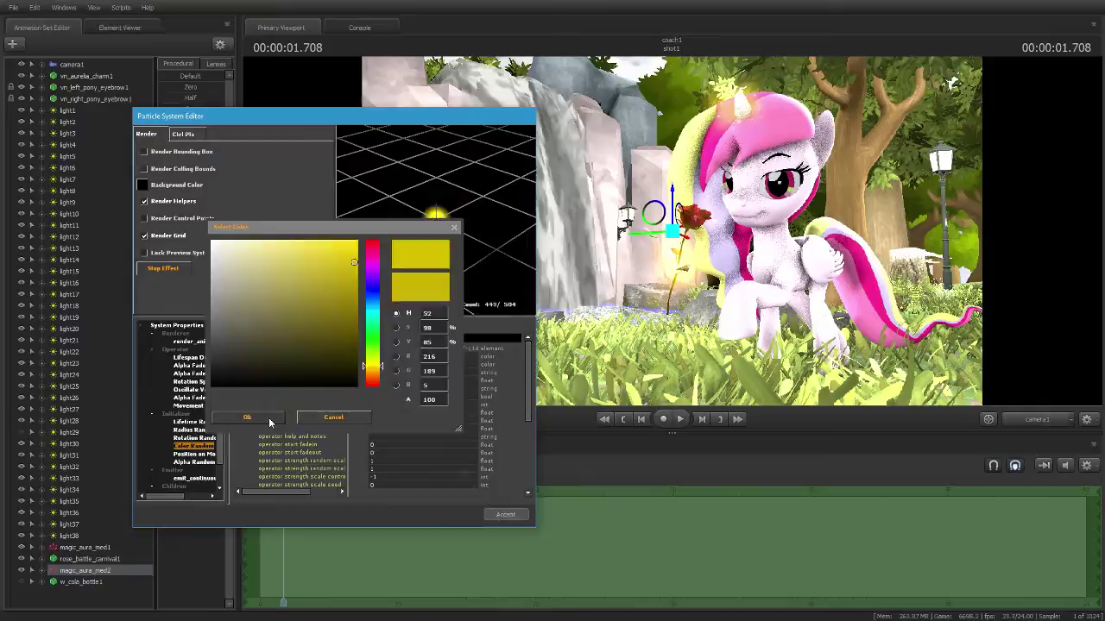
{"action": "left_click", "coordinate": [506, 513]}
{"action": "left_click", "coordinate": [505, 515]}
{"action": "left_click", "coordinate": [731, 208]}
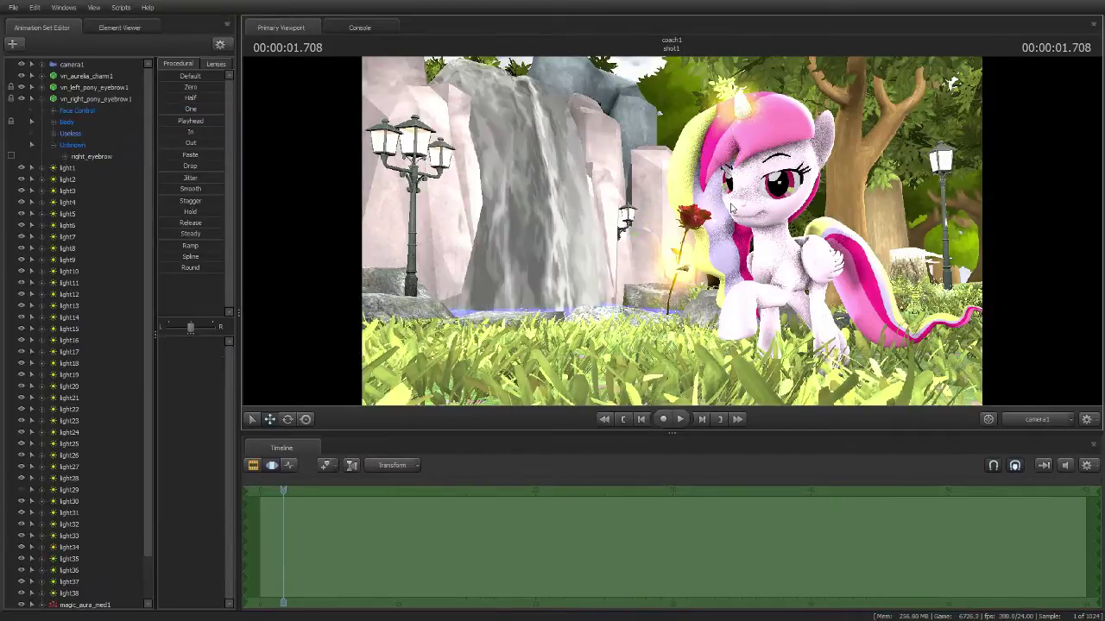
- Adjust the pony's left eyebrow expression with L_Concern and export the shot as a 1920 × 1080 pixel TGA poster
{"action": "left_click", "coordinate": [69, 100]}
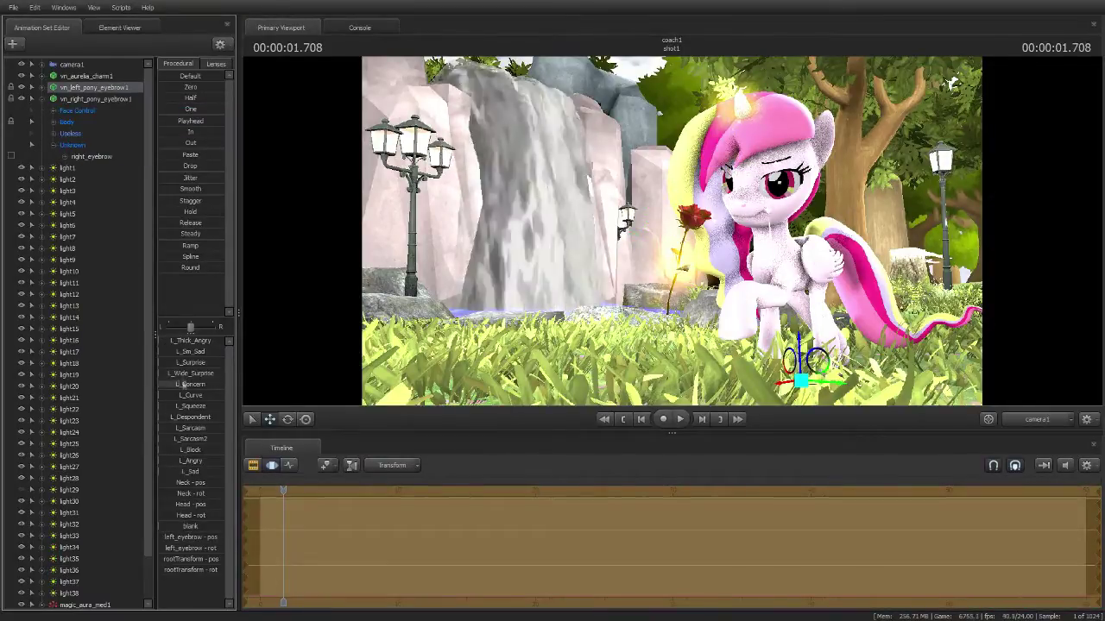
{"action": "key", "text": "F2"}
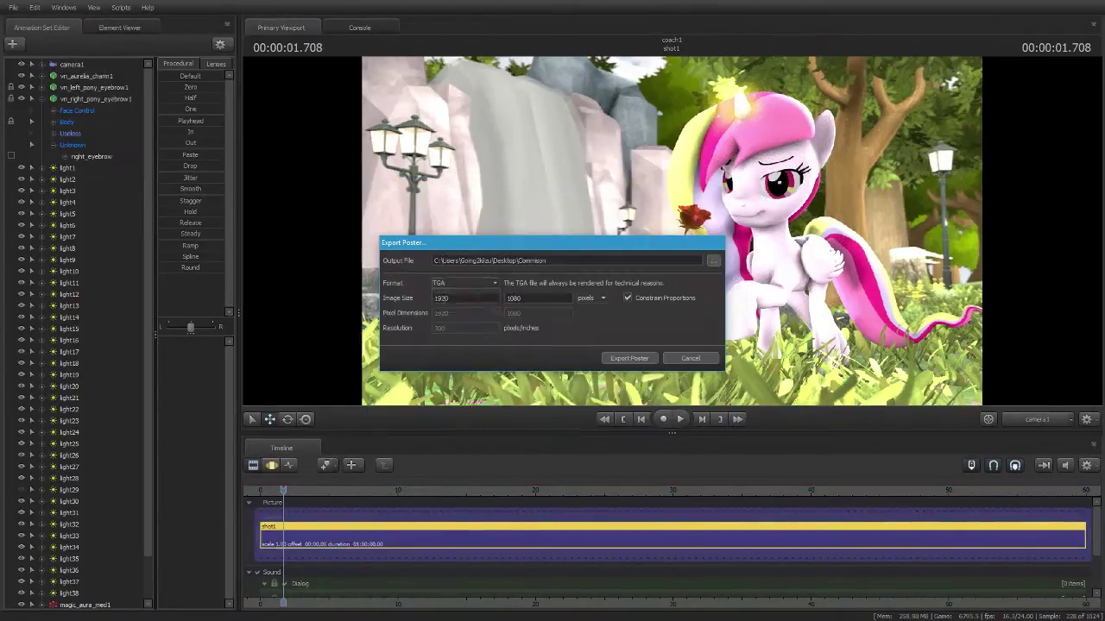
{"action": "left_click", "coordinate": [615, 358]}
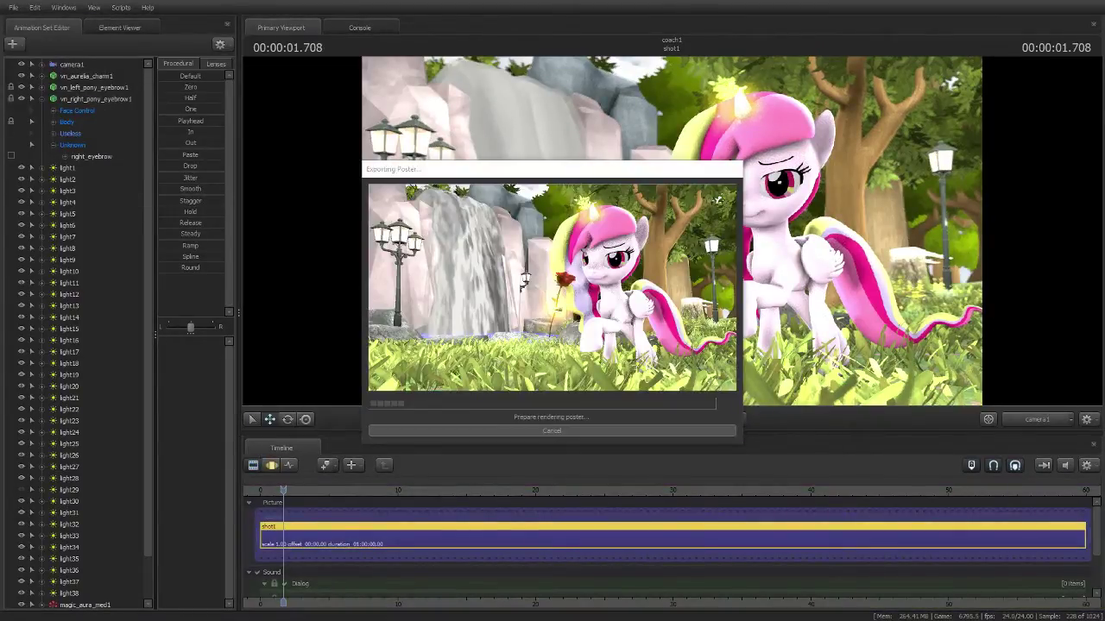